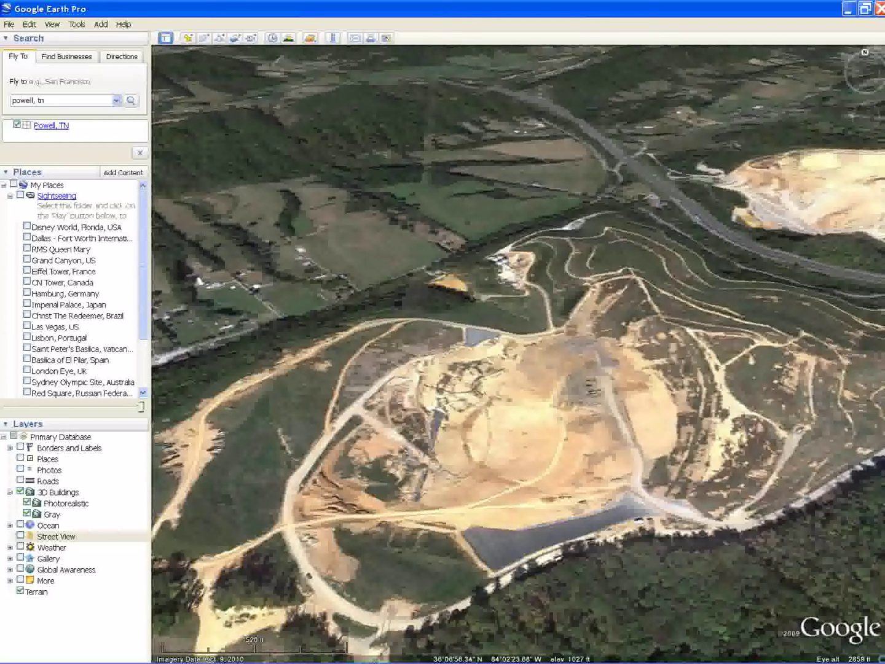
After viewing the Powell, TN landfill in Google Earth, switch to the landfill drawing in Civil 3D
{"action": "left_click", "coordinate": [235, 657]}
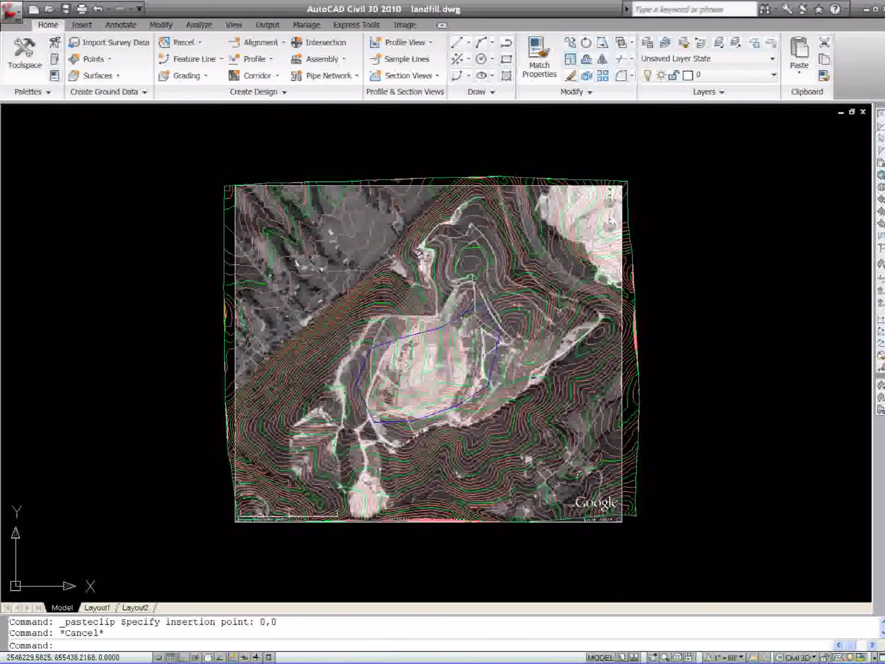
Zoom in toward the landfill and select its blue boundary polyline
{"action": "scroll", "coordinate": [406, 258], "scroll_direction": "up", "scroll_amount": 2}
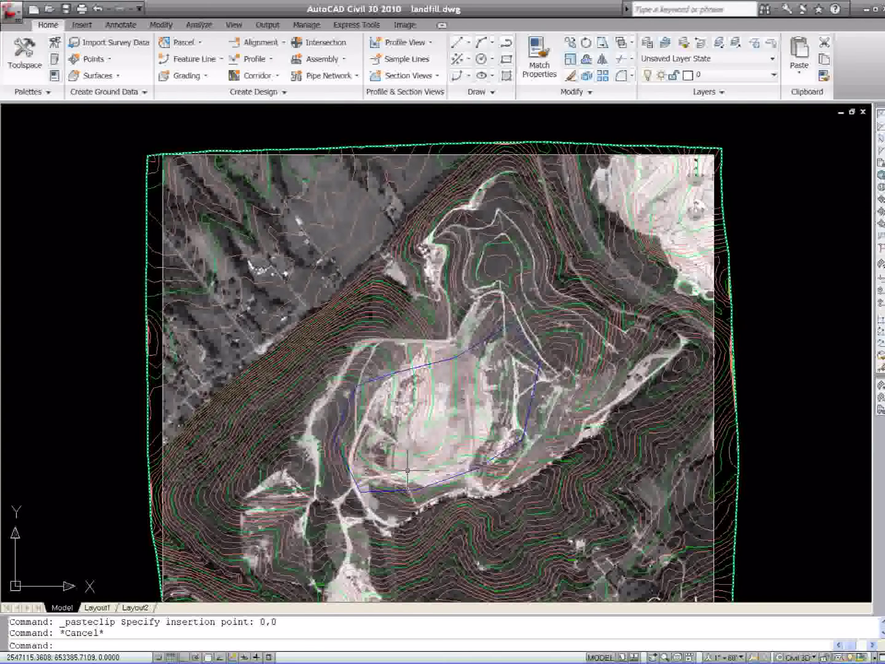
{"action": "scroll", "coordinate": [394, 486], "scroll_direction": "up", "scroll_amount": 2}
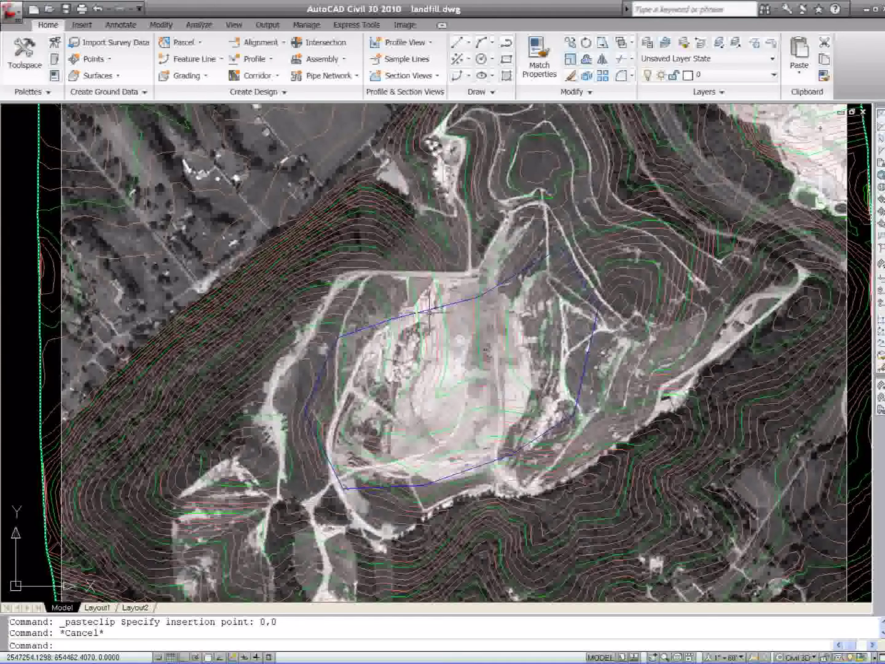
{"action": "left_click", "coordinate": [321, 378]}
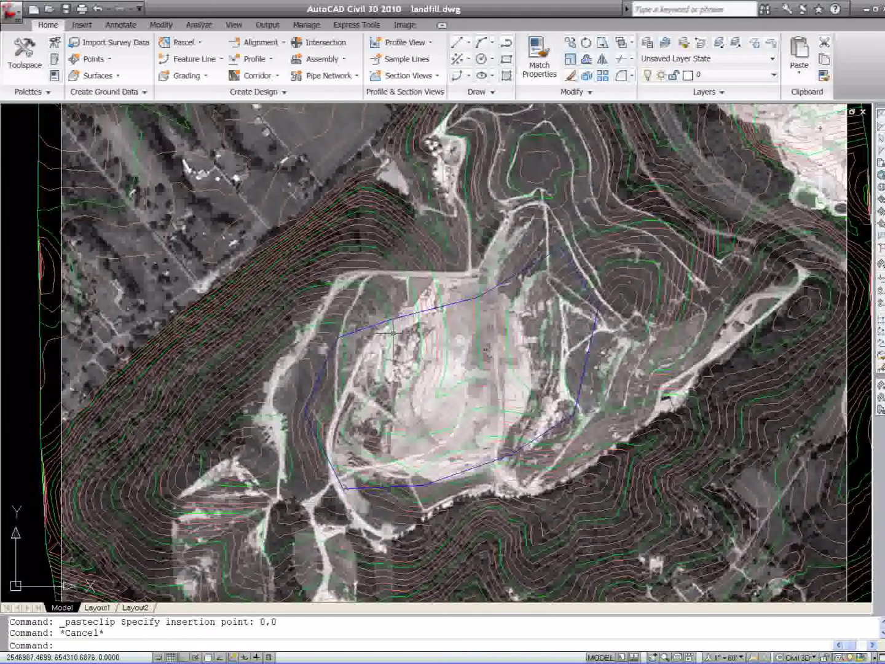
{"action": "scroll", "coordinate": [470, 302], "scroll_direction": "up", "scroll_amount": 2}
{"action": "scroll", "coordinate": [478, 300], "scroll_direction": "up", "scroll_amount": 4}
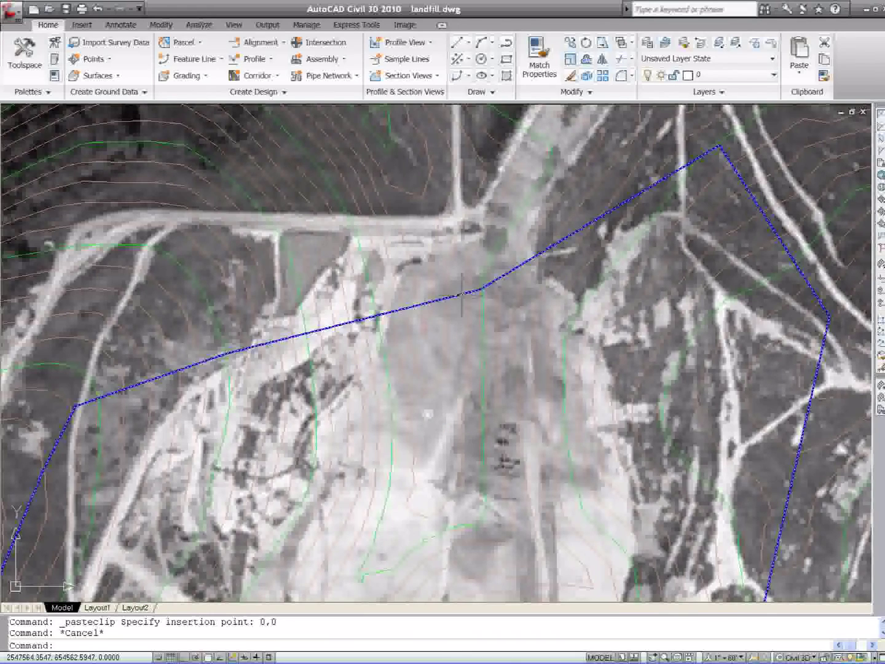
{"action": "left_click", "coordinate": [480, 293]}
Set the landfill boundary polyline's Elevation to 1250 in Properties
{"action": "right_click", "coordinate": [459, 299]}
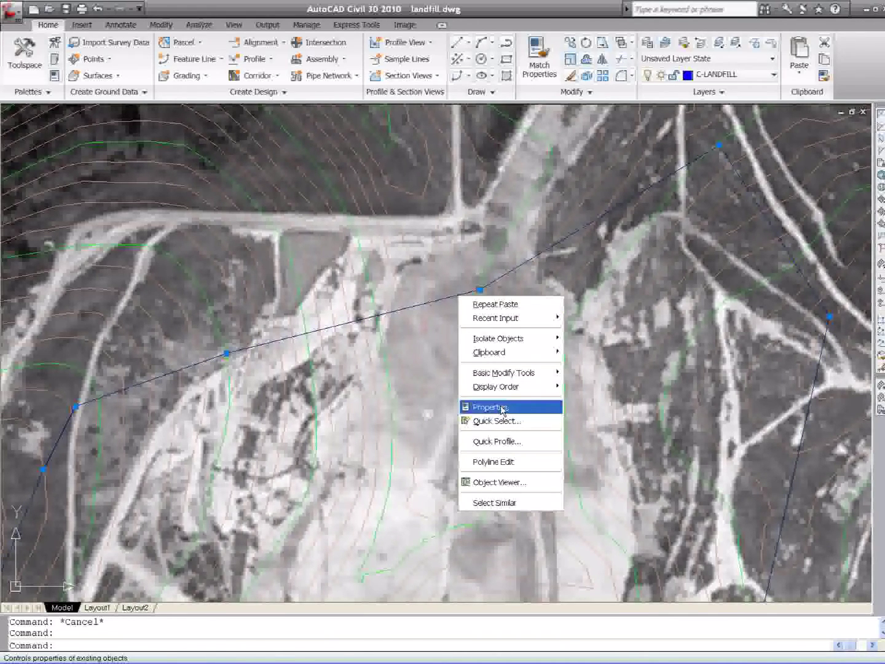
{"action": "left_click", "coordinate": [488, 407]}
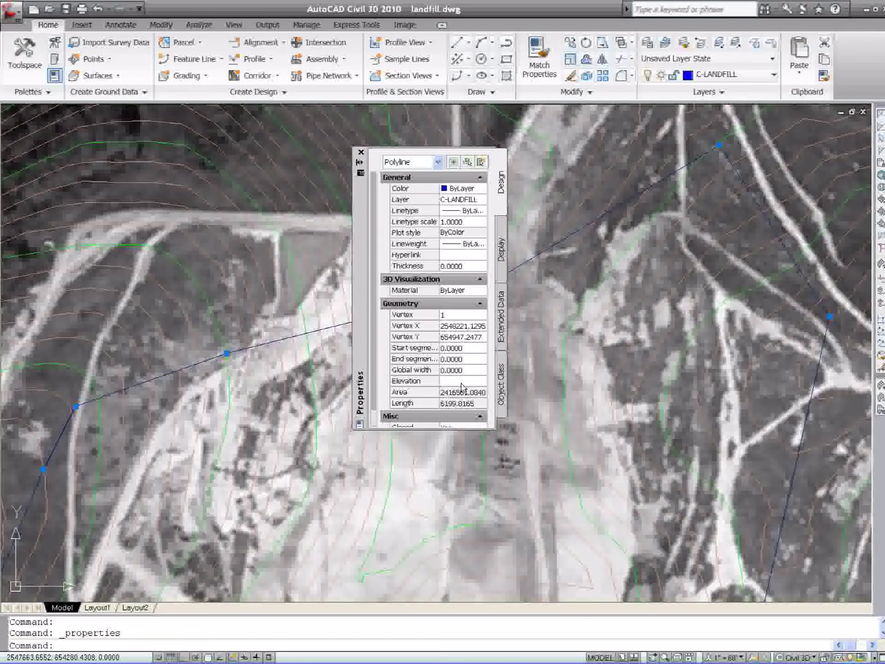
{"action": "left_click", "coordinate": [460, 381]}
{"action": "type", "text": "1250"}
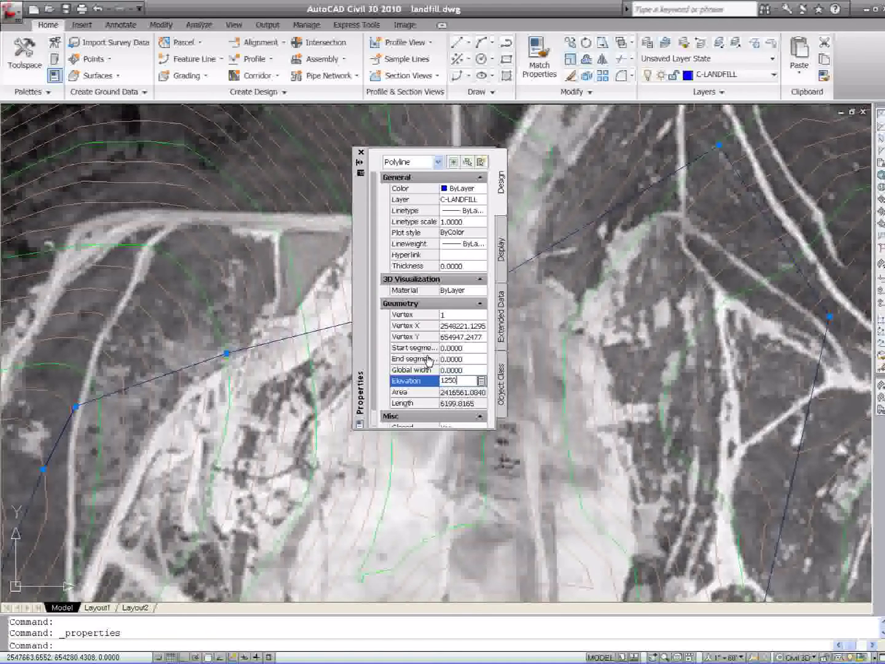
{"action": "key", "text": "Return"}
{"action": "left_click", "coordinate": [361, 152]}
{"action": "scroll", "coordinate": [421, 280], "scroll_direction": "down", "scroll_amount": 5}
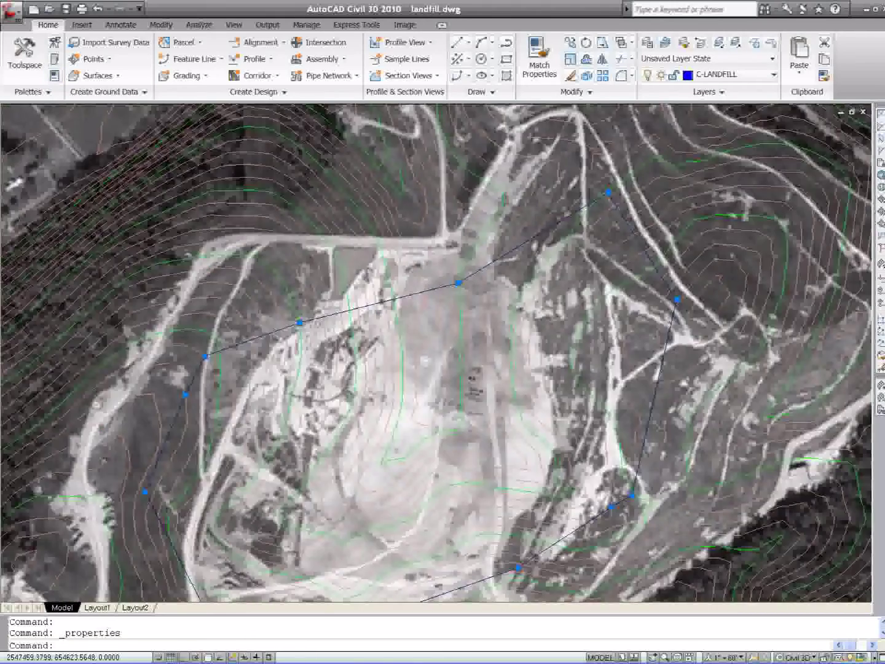
Open Grading Creation Tools and start a new grading group named landfill
{"action": "left_click", "coordinate": [207, 76]}
{"action": "left_click", "coordinate": [196, 97]}
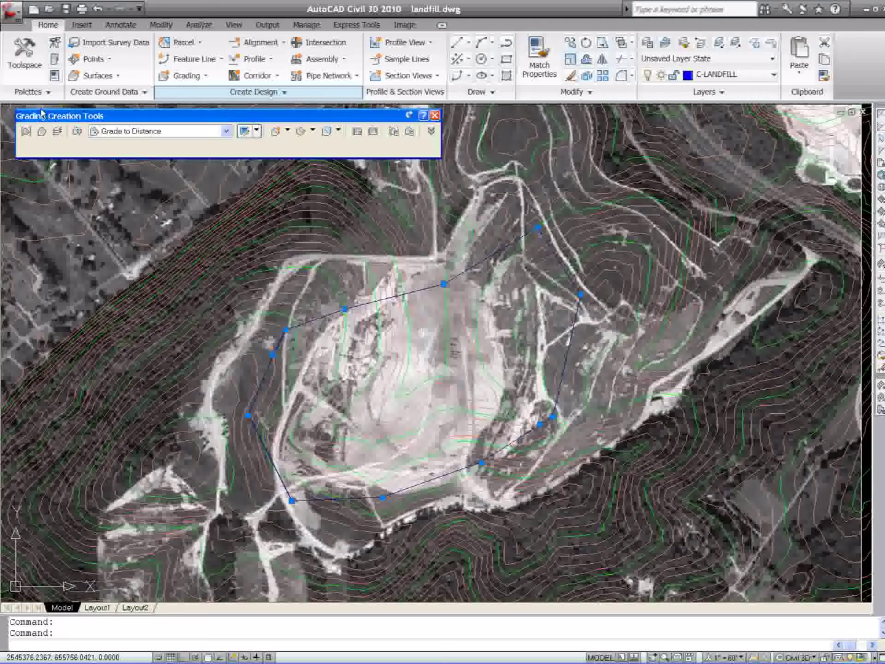
{"action": "left_click", "coordinate": [24, 131]}
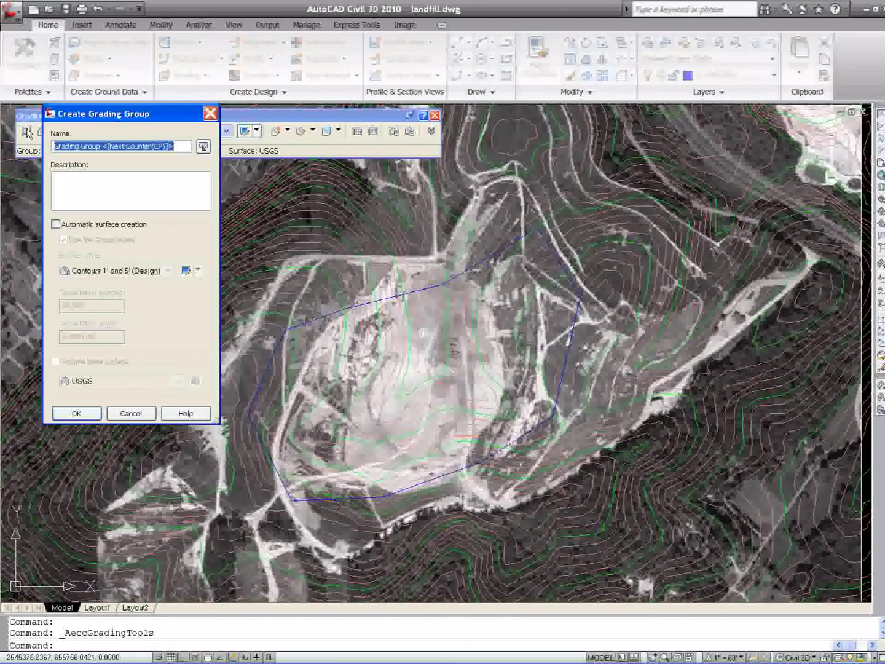
{"action": "key", "text": "BackSpace"}
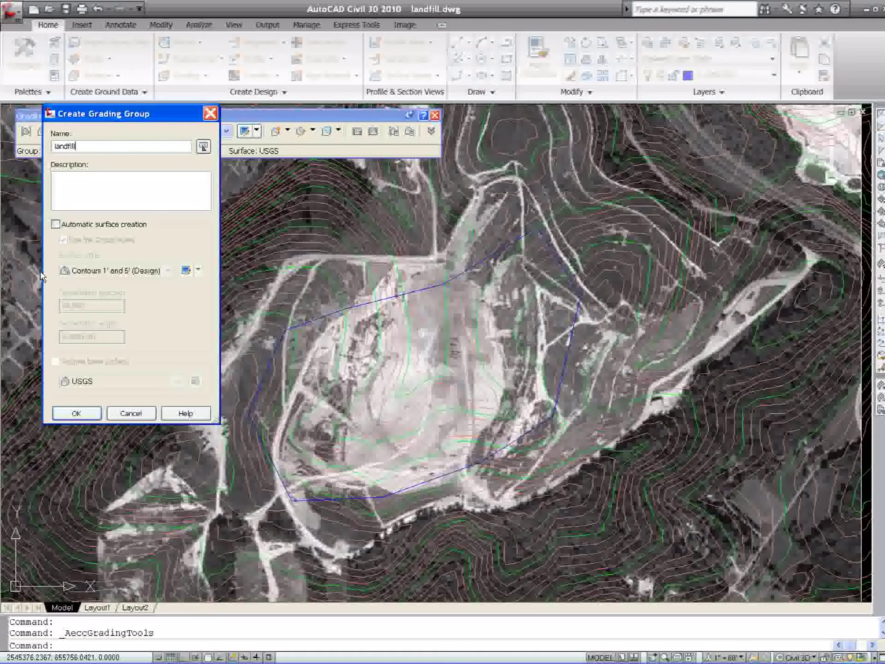
Enable automatic surface creation with Contours 2' and 10' style and USGS volume base
{"action": "left_click", "coordinate": [56, 224]}
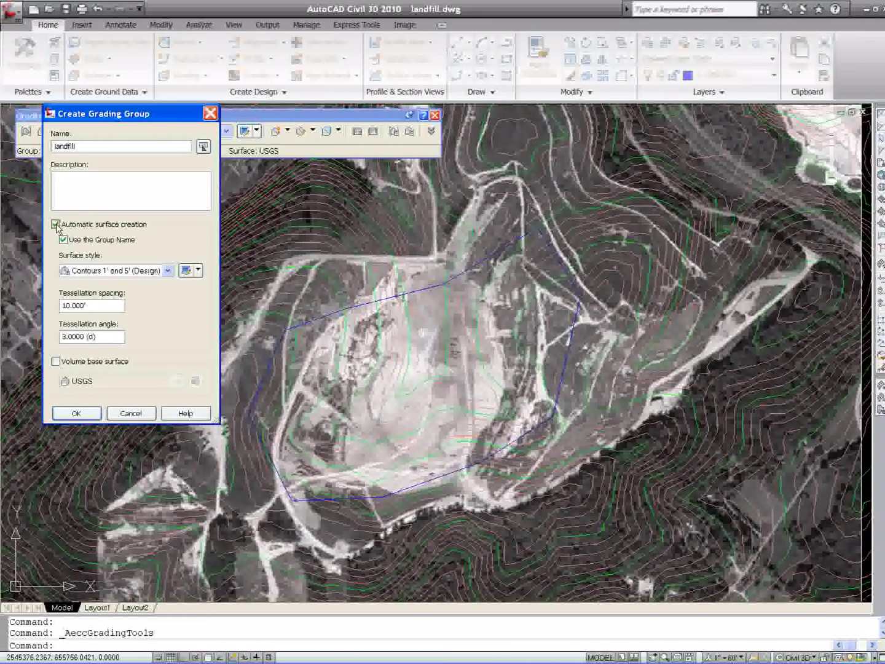
{"action": "left_click", "coordinate": [167, 271]}
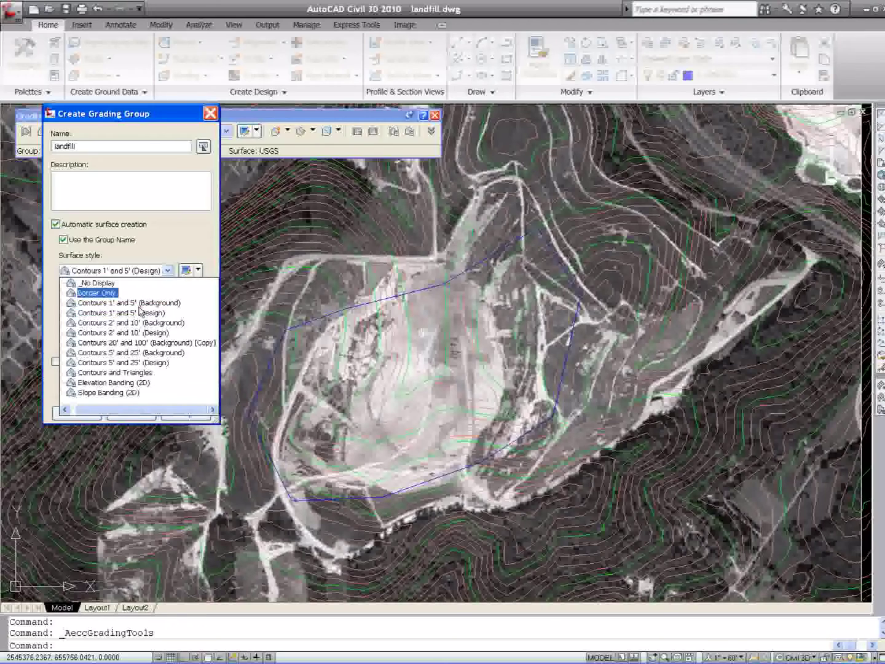
{"action": "left_click", "coordinate": [137, 334]}
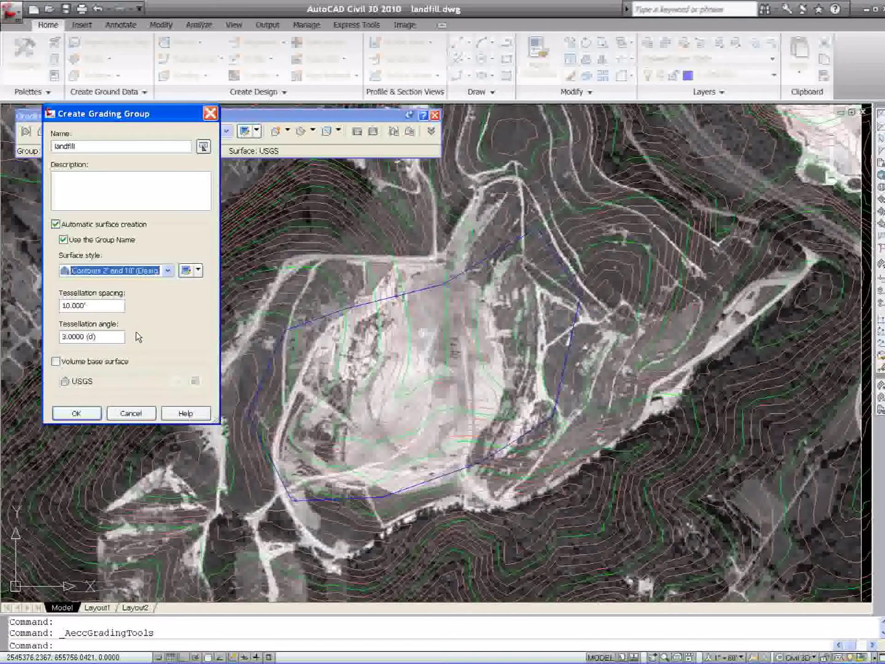
{"action": "left_click", "coordinate": [55, 361]}
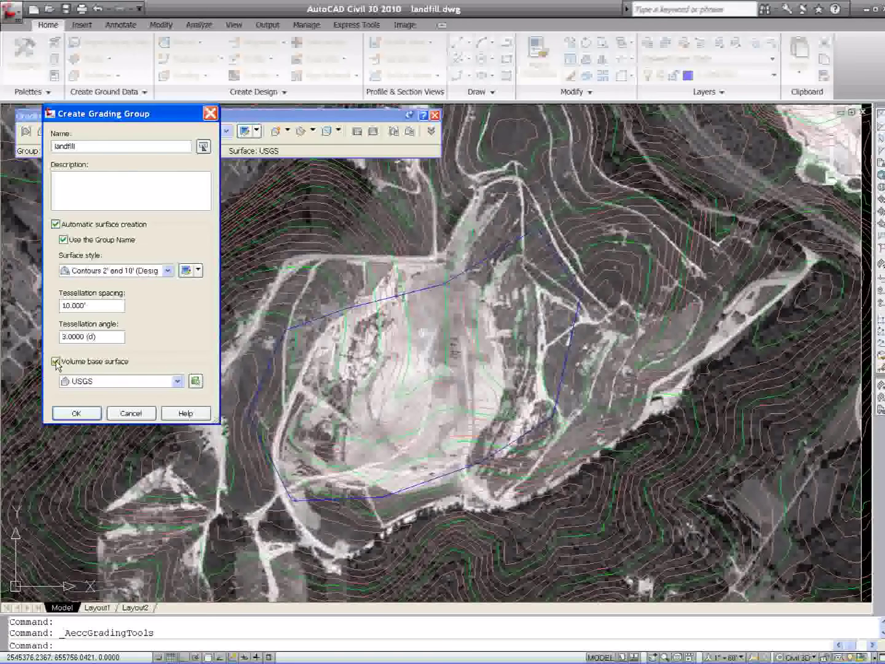
{"action": "left_click", "coordinate": [76, 414]}
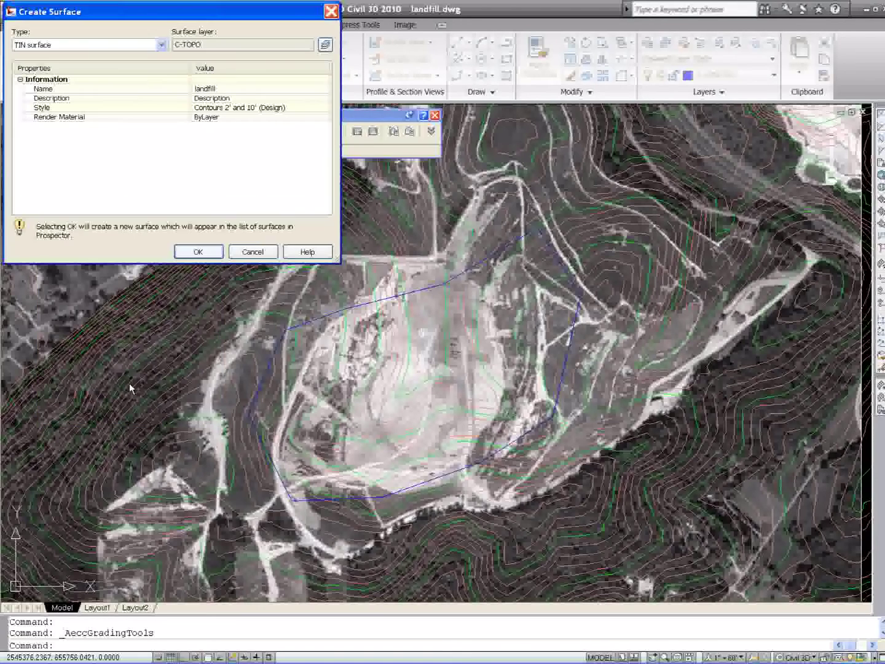
{"action": "left_click", "coordinate": [197, 252]}
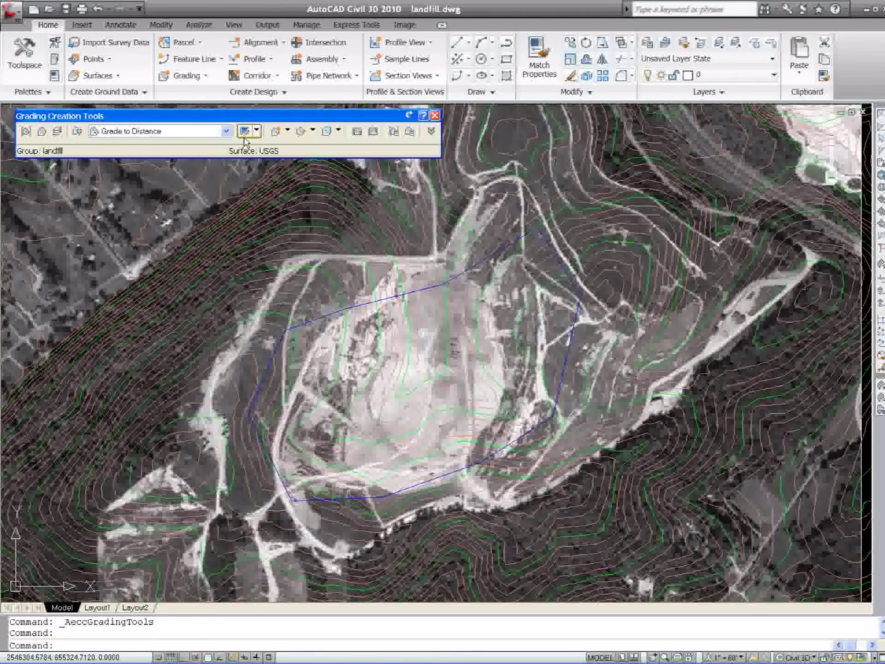
Set criteria to Grade to Surface and start a grading from the landfill boundary
{"action": "left_click", "coordinate": [226, 131]}
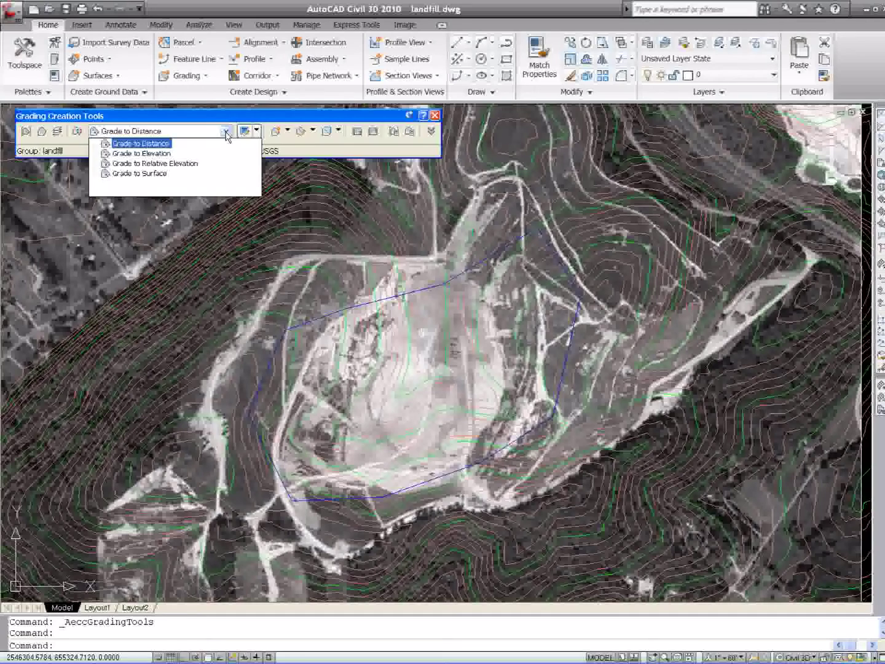
{"action": "left_click", "coordinate": [141, 173]}
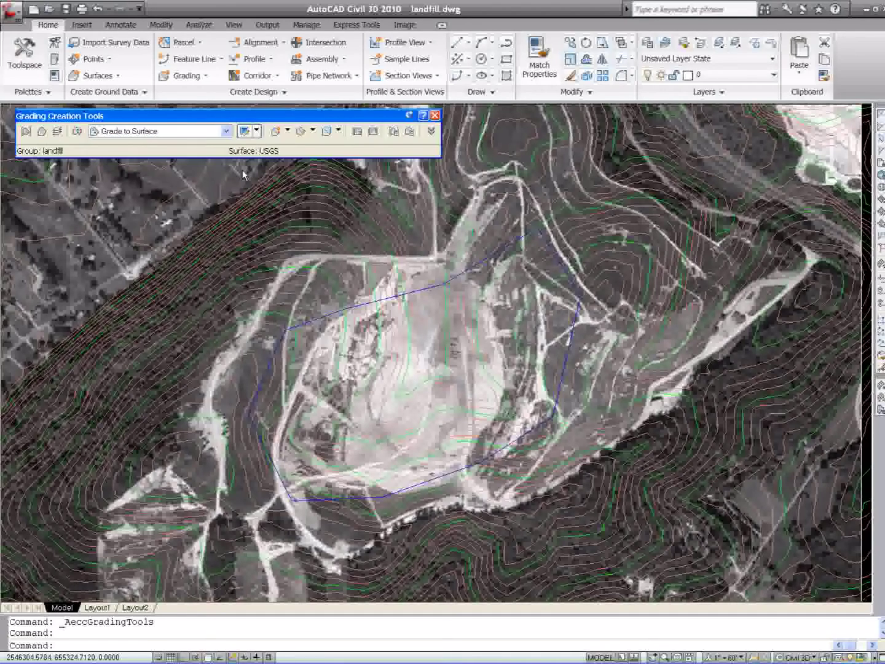
{"action": "left_click", "coordinate": [287, 131]}
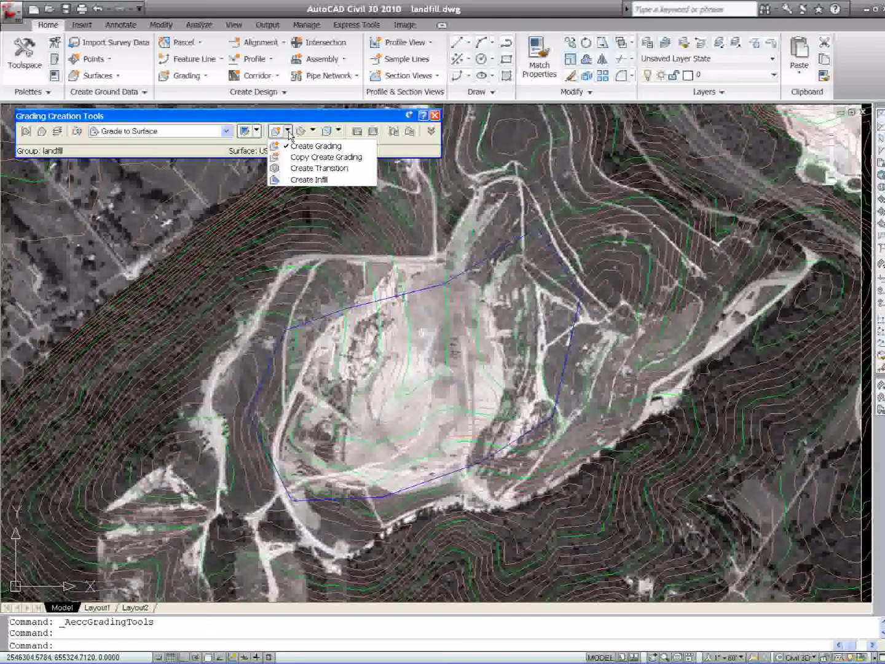
{"action": "left_click", "coordinate": [316, 148]}
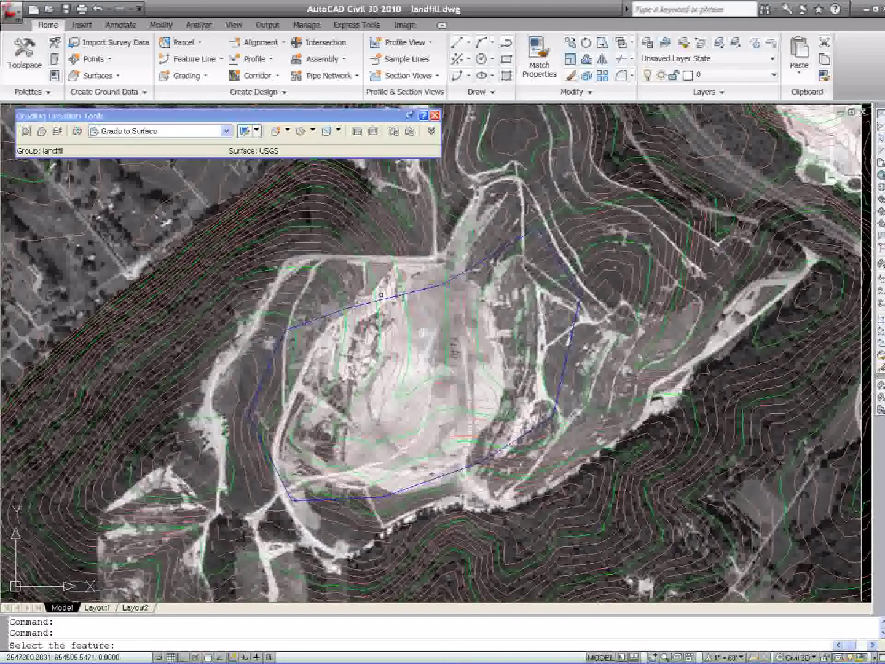
{"action": "left_click", "coordinate": [398, 284]}
Create feature line 1250 with Basic Feature Line style from the boundary
{"action": "left_click", "coordinate": [17, 68]}
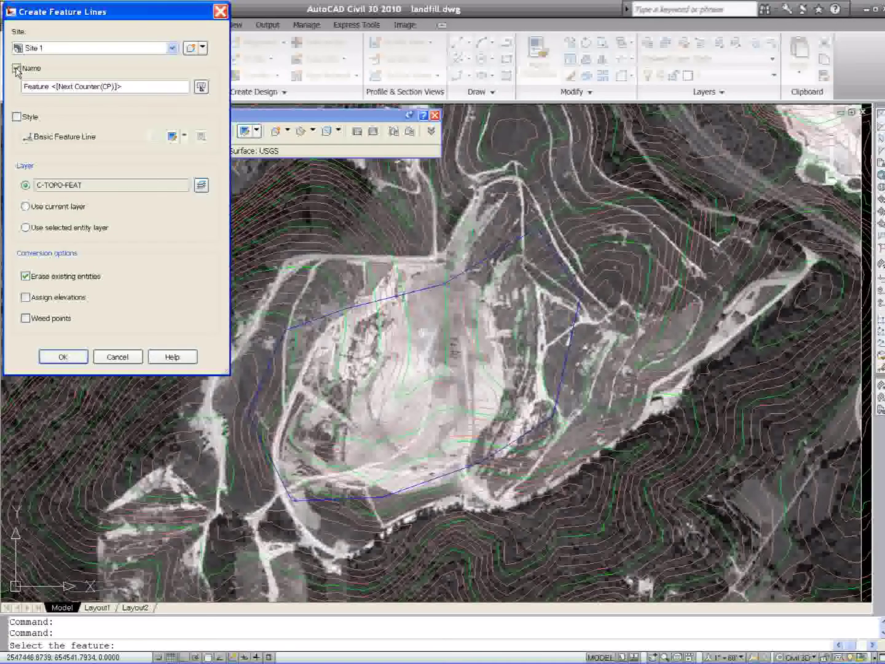
{"action": "left_click_drag", "start_coordinate": [129, 86], "coordinate": [23, 86]}
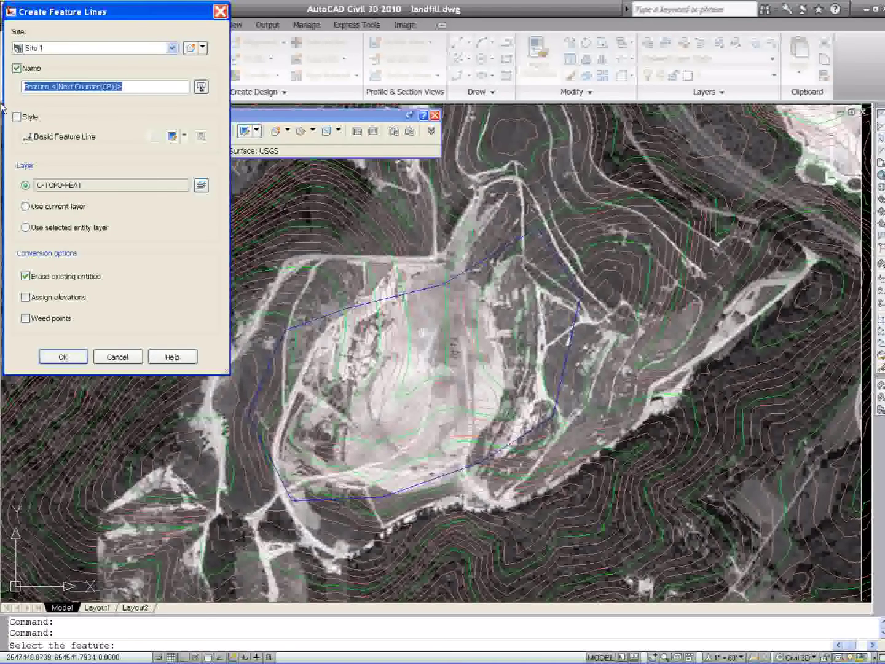
{"action": "type", "text": "1250"}
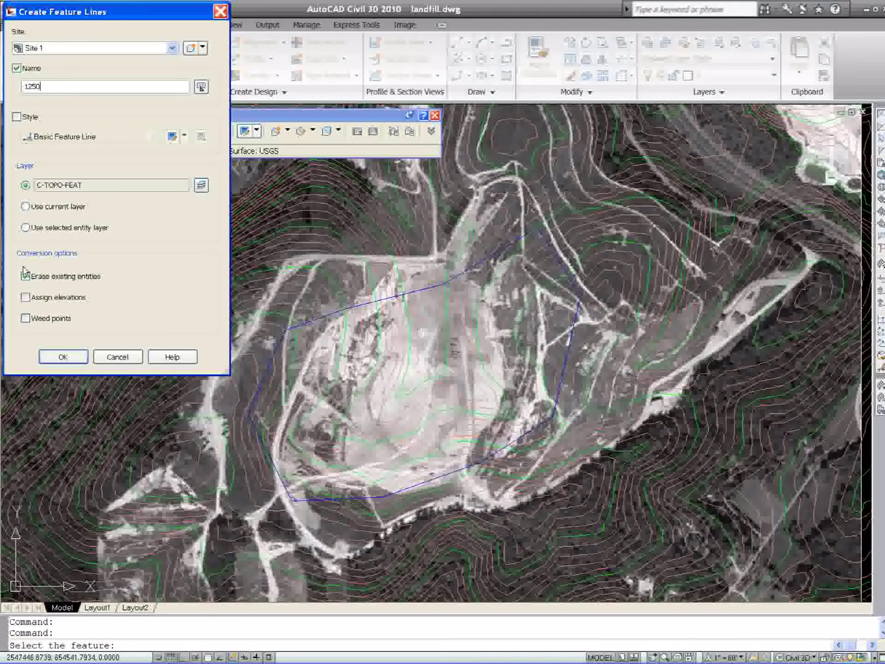
{"action": "left_click", "coordinate": [17, 116]}
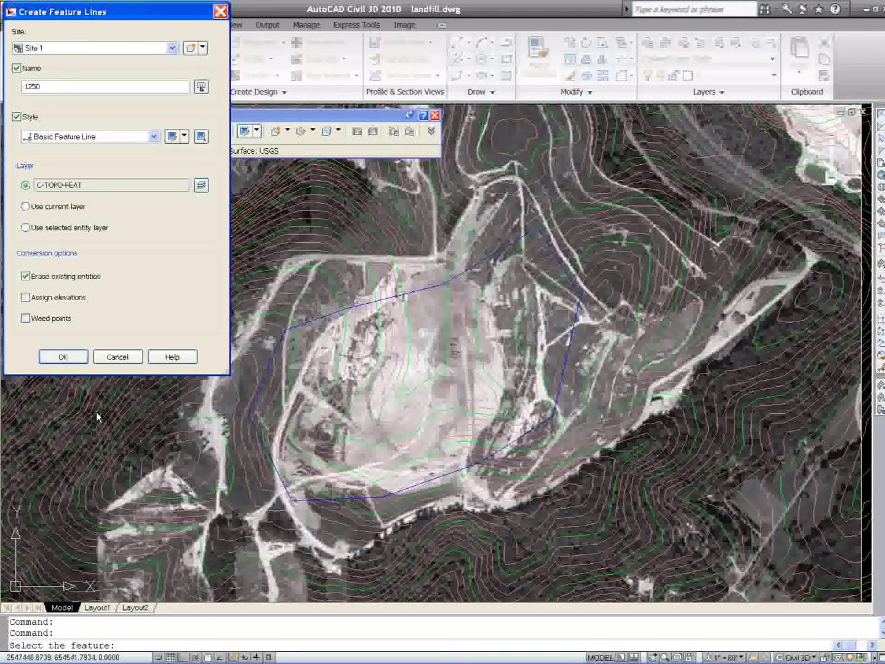
{"action": "left_click", "coordinate": [63, 357]}
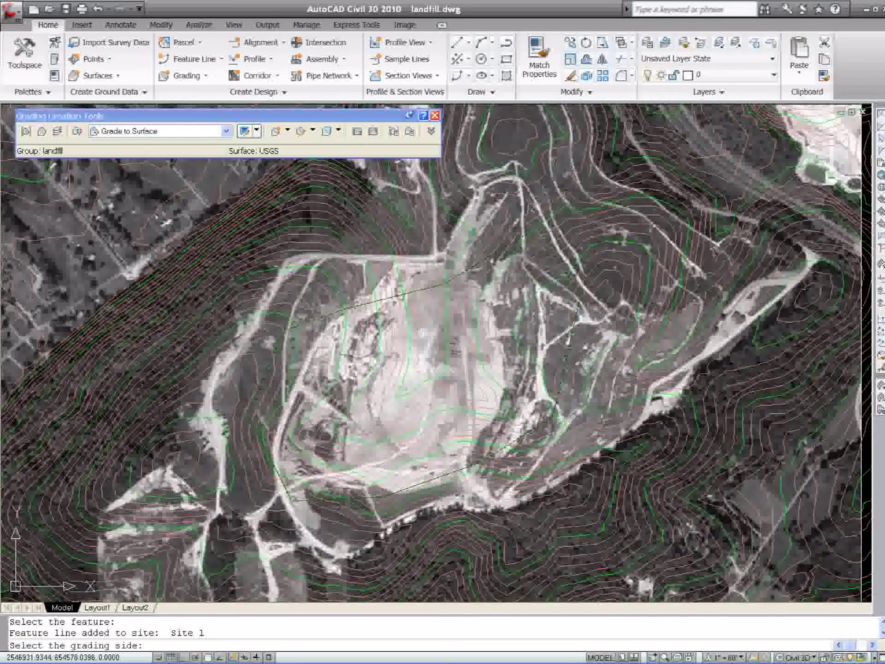
Grade the full boundary length to the USGS surface at 3:1 cut and fill slopes
{"action": "left_click", "coordinate": [322, 293]}
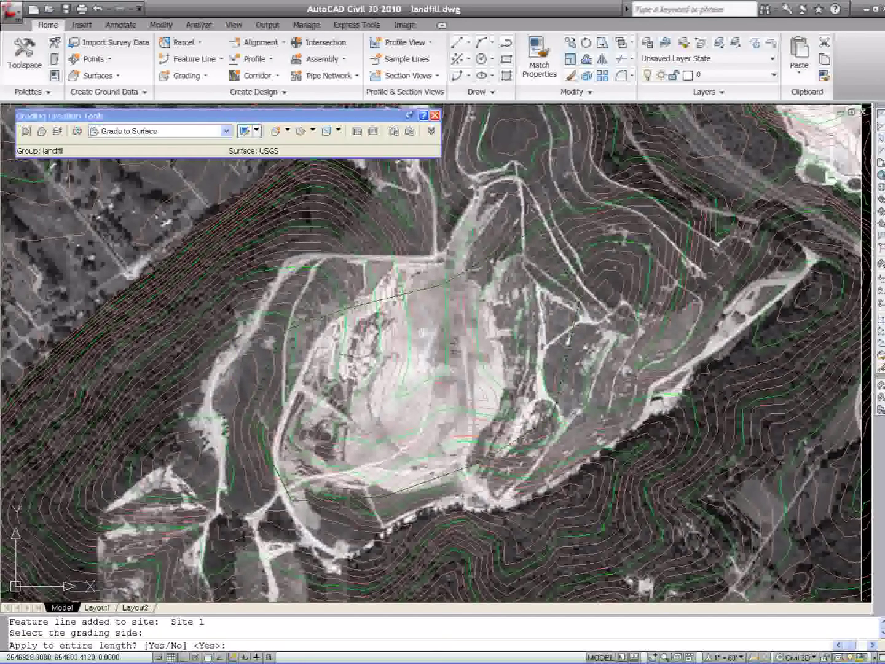
{"action": "key", "text": "Return"}
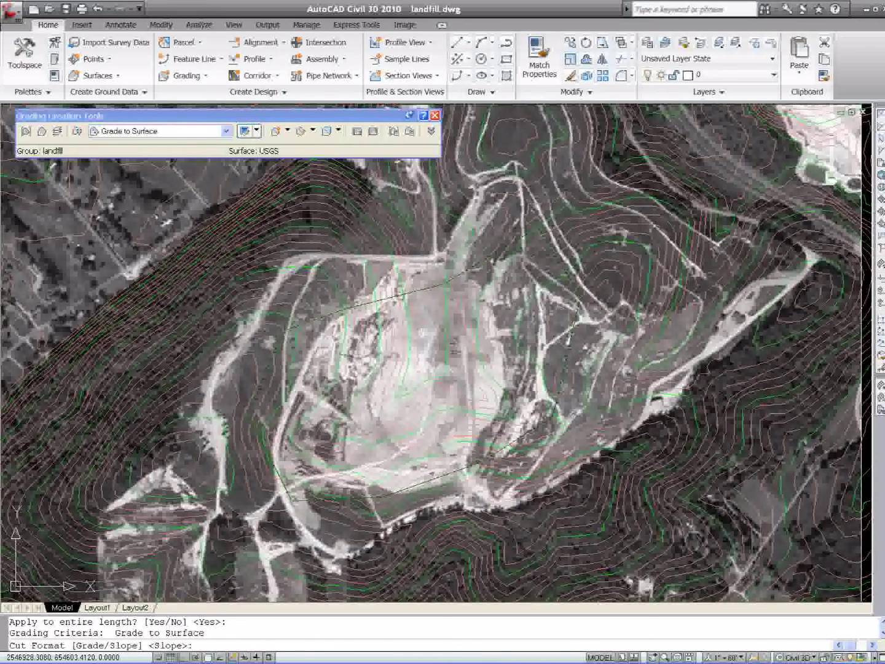
{"action": "key", "text": "Return"}
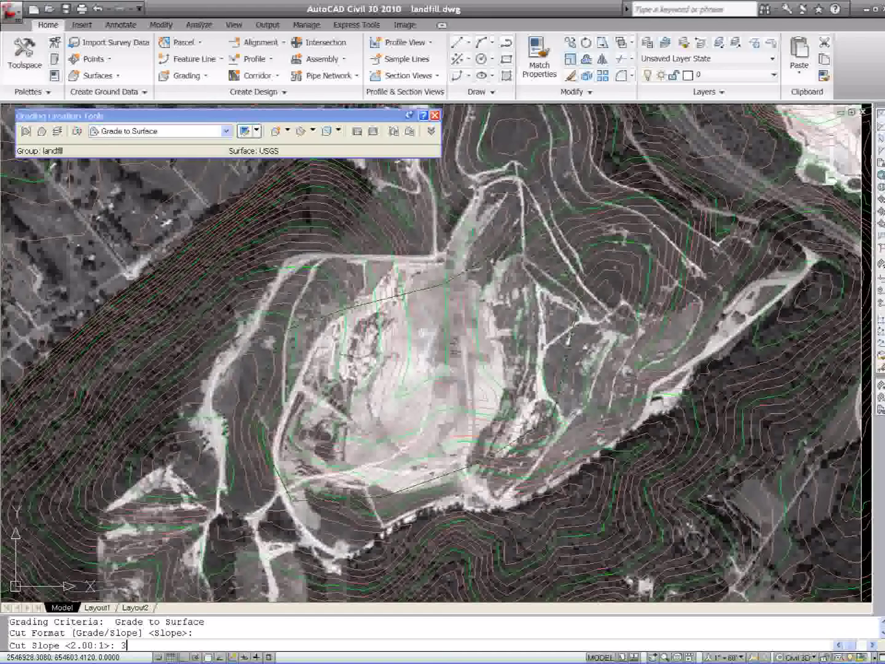
{"action": "key", "text": "Return"}
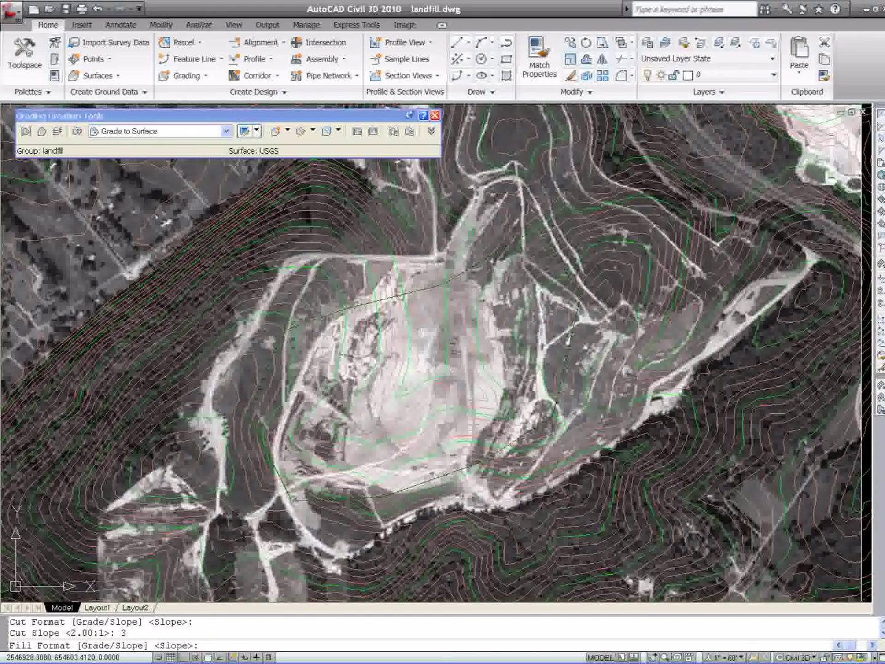
{"action": "key", "text": "Return"}
{"action": "key", "text": "Return"}
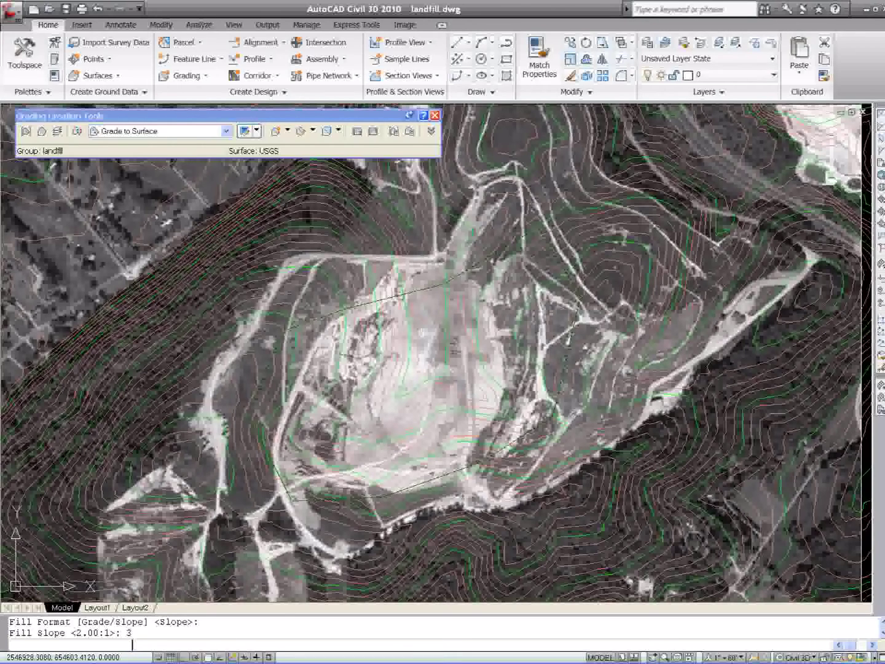
{"action": "scroll", "coordinate": [36, 471], "scroll_direction": "down", "scroll_amount": 2}
{"action": "scroll", "coordinate": [193, 421], "scroll_direction": "up", "scroll_amount": 1}
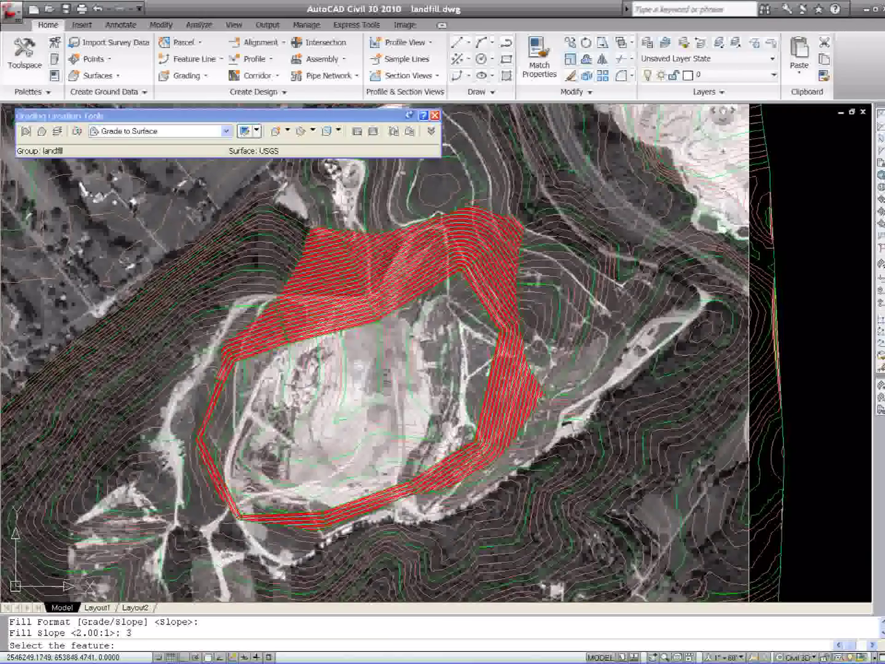
End the grading command, inspect the red 3:1 slope band, and select feature line 1250
{"action": "key", "text": "Escape"}
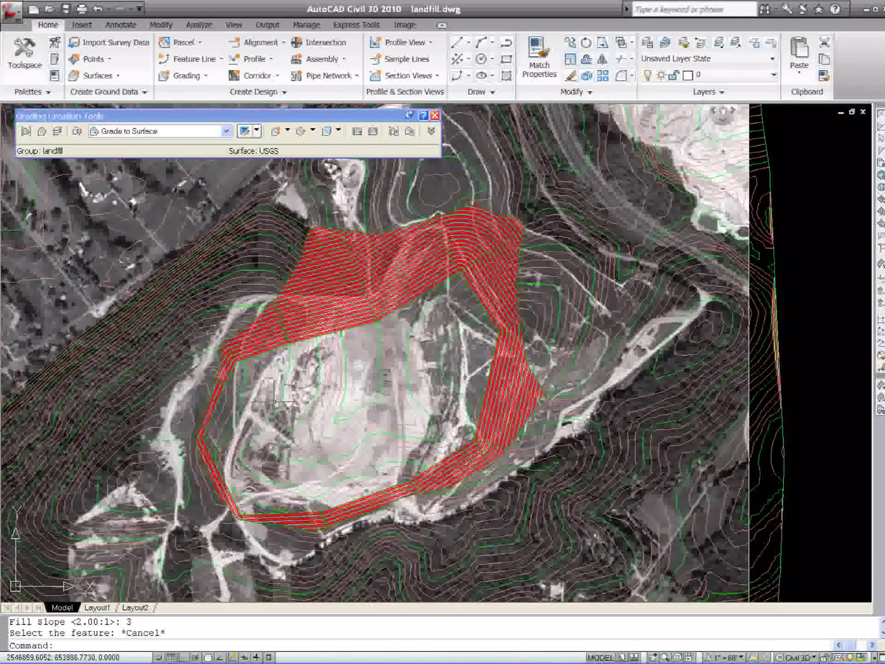
{"action": "scroll", "coordinate": [365, 400], "scroll_direction": "down", "scroll_amount": 1}
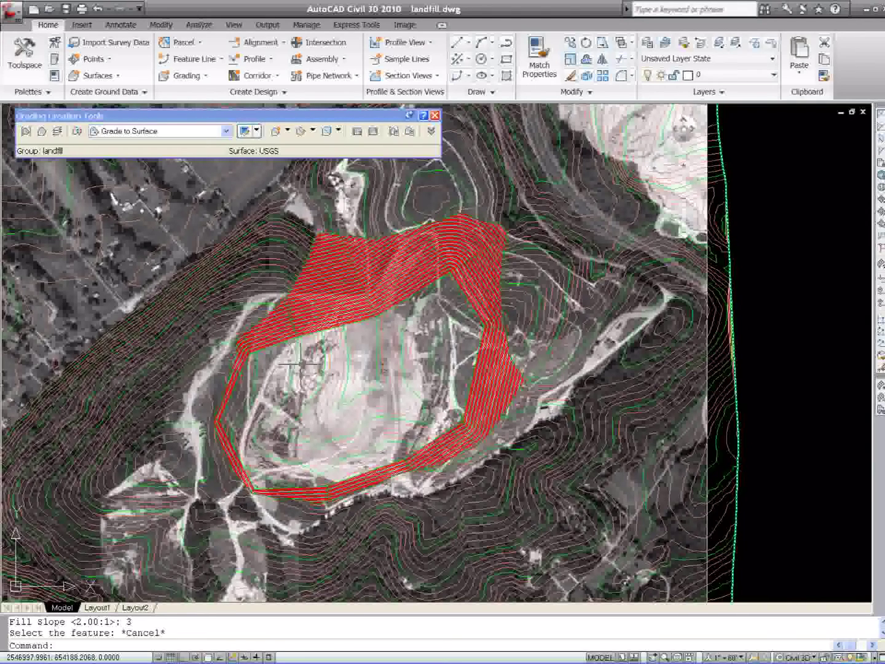
{"action": "left_click", "coordinate": [288, 130]}
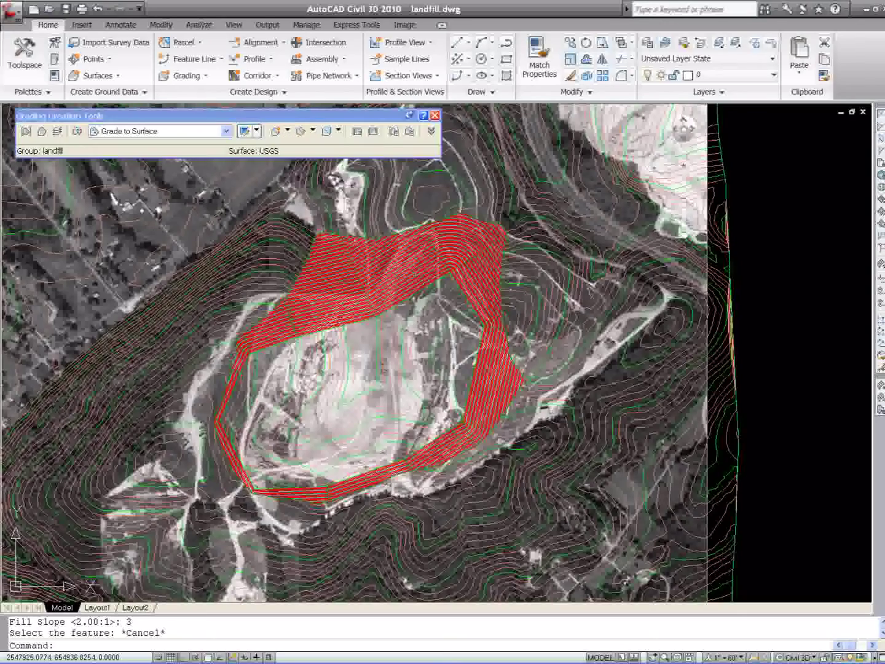
{"action": "scroll", "coordinate": [327, 486], "scroll_direction": "up", "scroll_amount": 2}
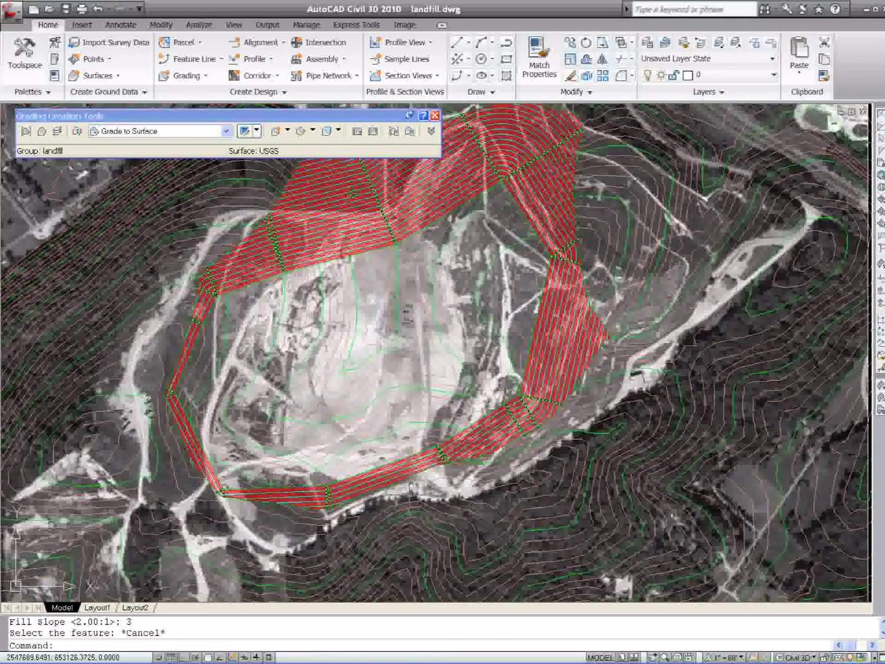
{"action": "scroll", "coordinate": [408, 307], "scroll_direction": "down", "scroll_amount": 3}
{"action": "scroll", "coordinate": [429, 233], "scroll_direction": "up", "scroll_amount": 2}
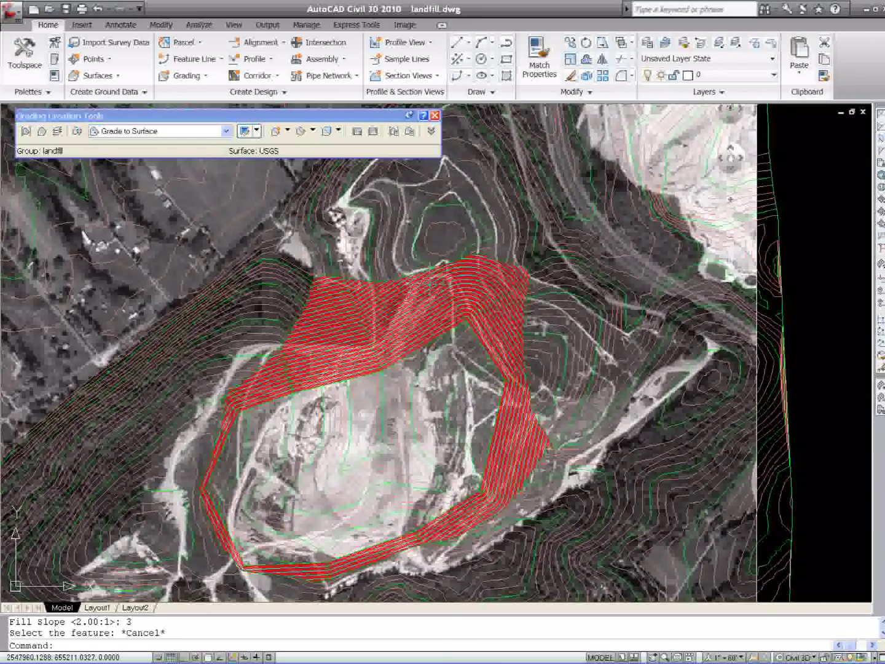
{"action": "scroll", "coordinate": [510, 261], "scroll_direction": "up", "scroll_amount": 2}
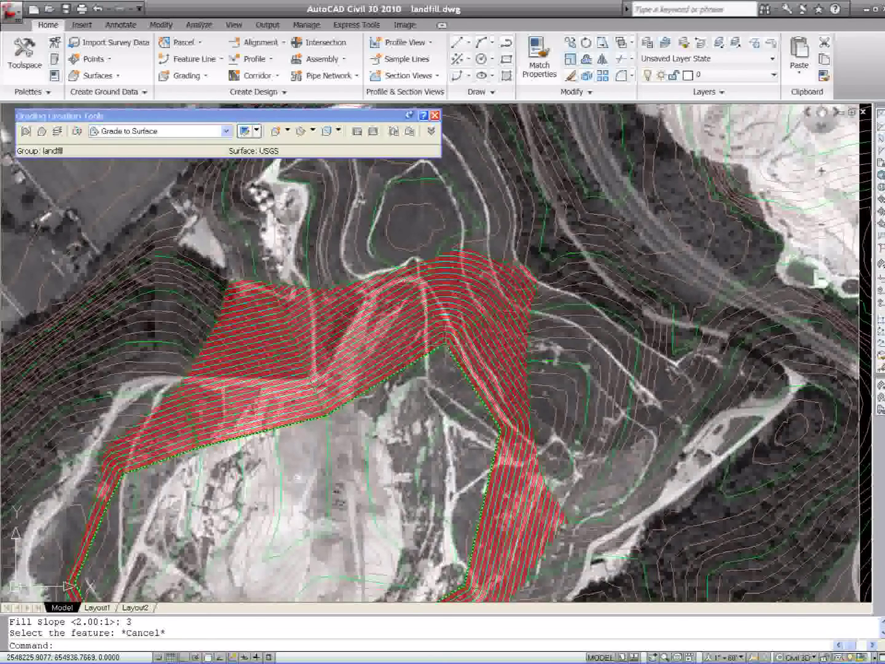
{"action": "left_click", "coordinate": [381, 381]}
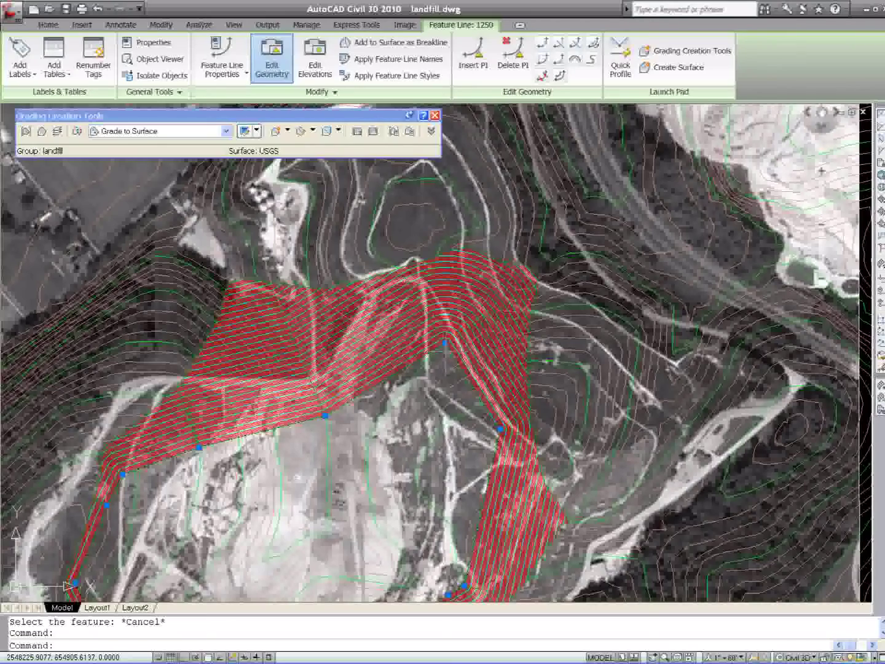
Stretch one vertex of feature line 1250 to a new position
{"action": "left_click", "coordinate": [444, 332]}
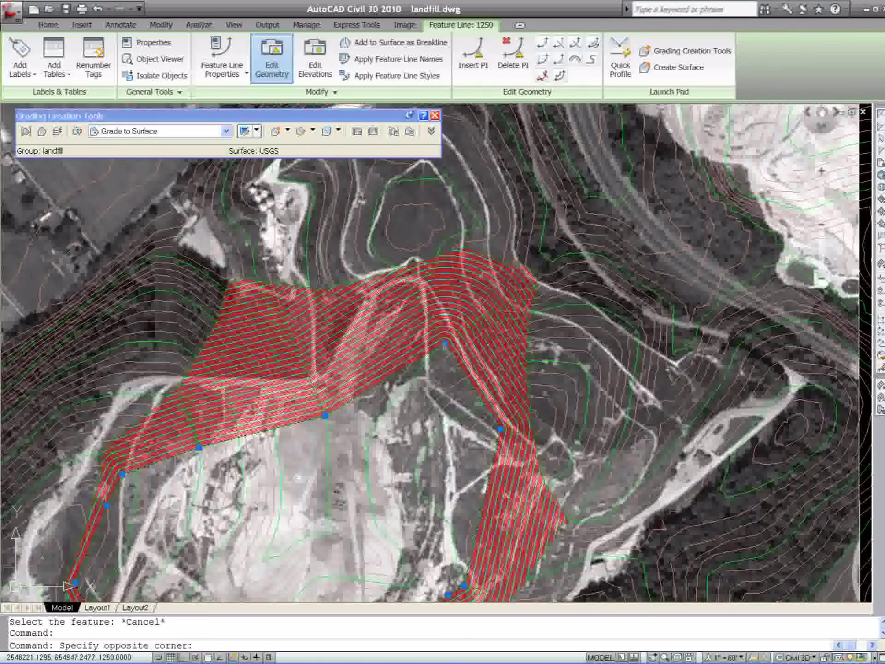
{"action": "scroll", "coordinate": [444, 341], "scroll_direction": "up", "scroll_amount": 6}
{"action": "key", "text": "Escape"}
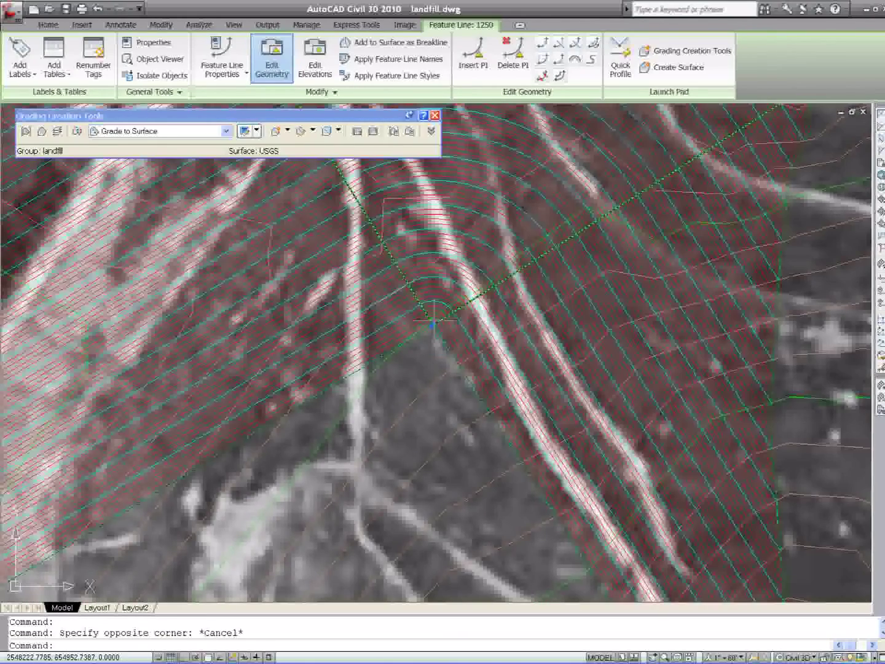
{"action": "left_click", "coordinate": [434, 324]}
{"action": "left_click", "coordinate": [419, 364]}
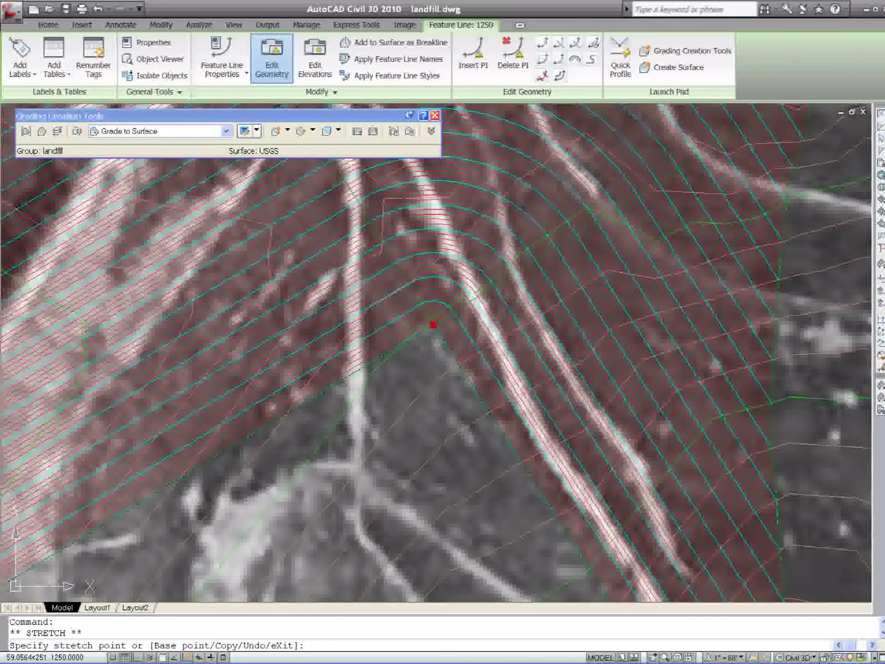
{"action": "key", "text": "Escape"}
{"action": "scroll", "coordinate": [421, 369], "scroll_direction": "down", "scroll_amount": 8}
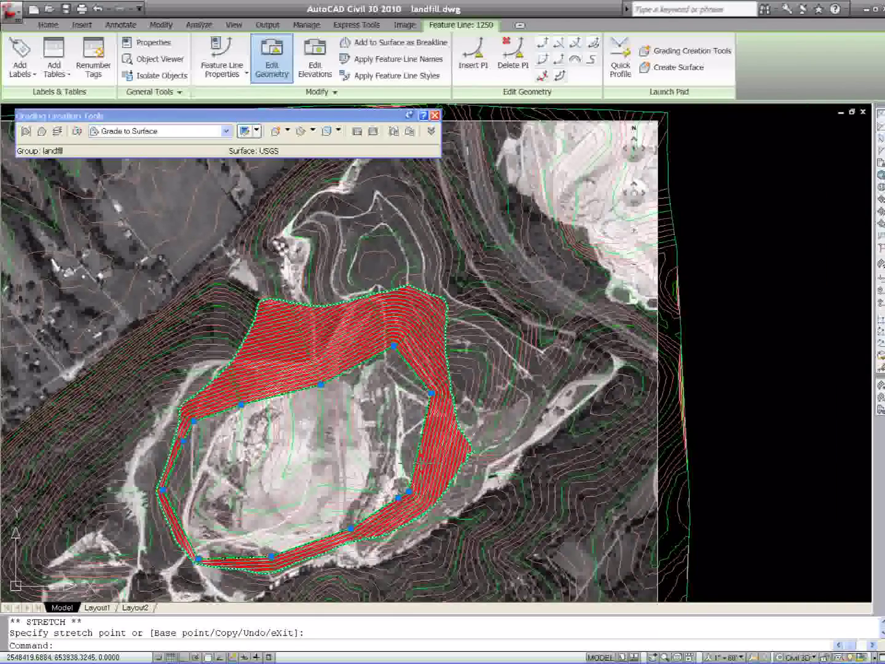
{"action": "scroll", "coordinate": [184, 565], "scroll_direction": "up", "scroll_amount": 2}
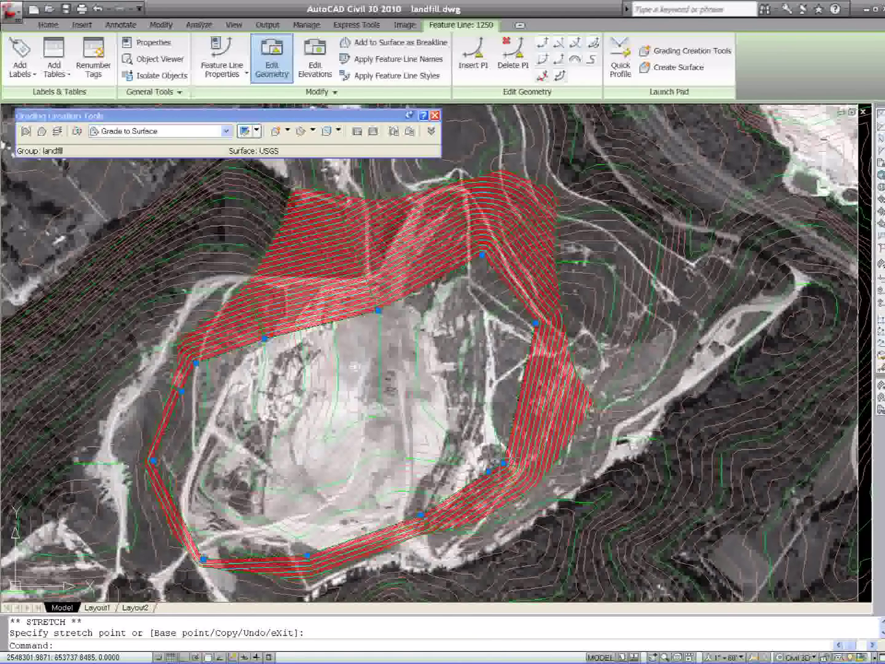
Stretch a second vertex and review the regenerated grading
{"action": "left_click", "coordinate": [503, 462]}
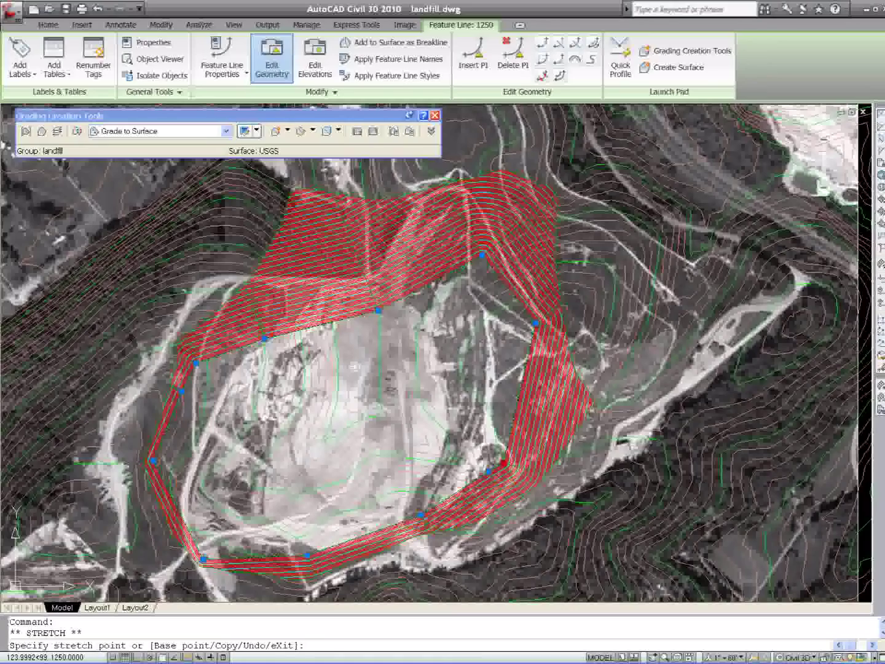
{"action": "left_click", "coordinate": [500, 440]}
{"action": "scroll", "coordinate": [428, 365], "scroll_direction": "down", "scroll_amount": 2}
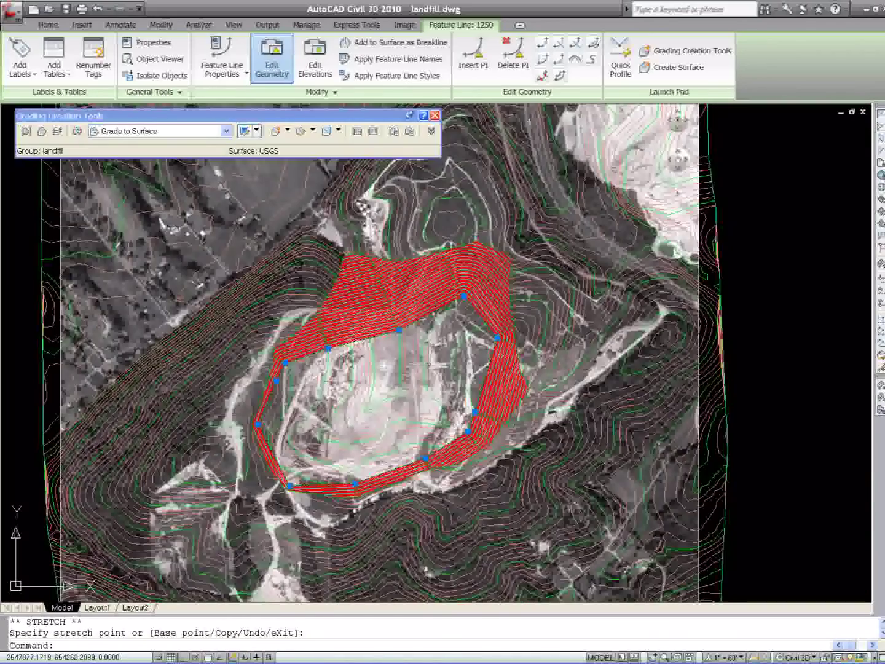
{"action": "scroll", "coordinate": [362, 438], "scroll_direction": "up", "scroll_amount": 2}
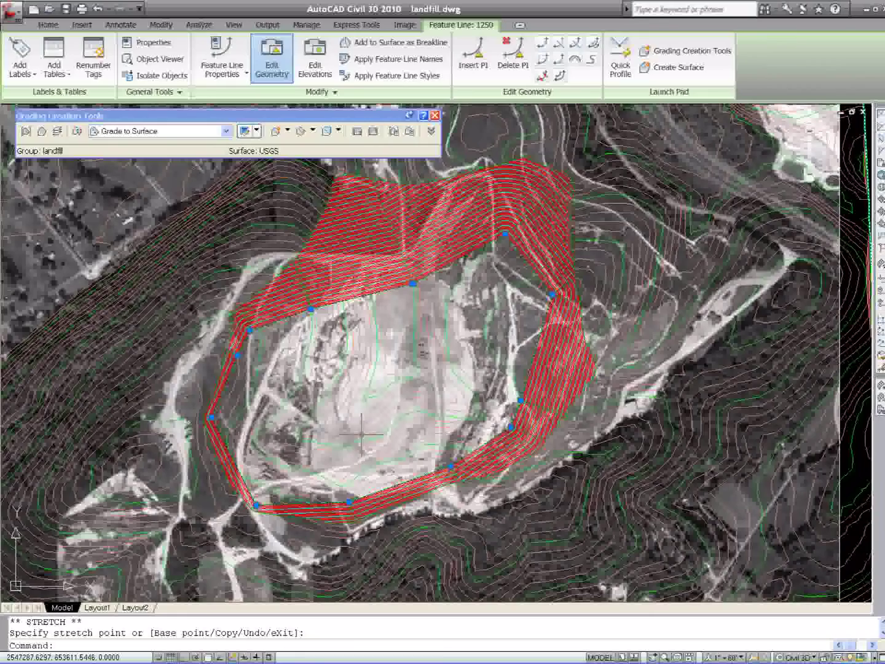
{"action": "scroll", "coordinate": [413, 283], "scroll_direction": "up", "scroll_amount": 1}
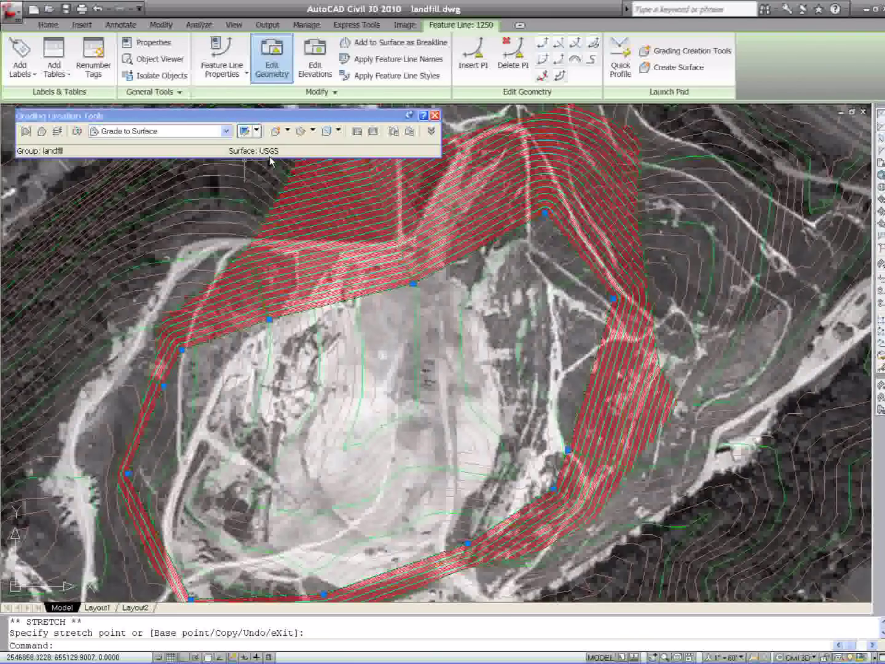
{"action": "scroll", "coordinate": [271, 161], "scroll_direction": "down", "scroll_amount": 2}
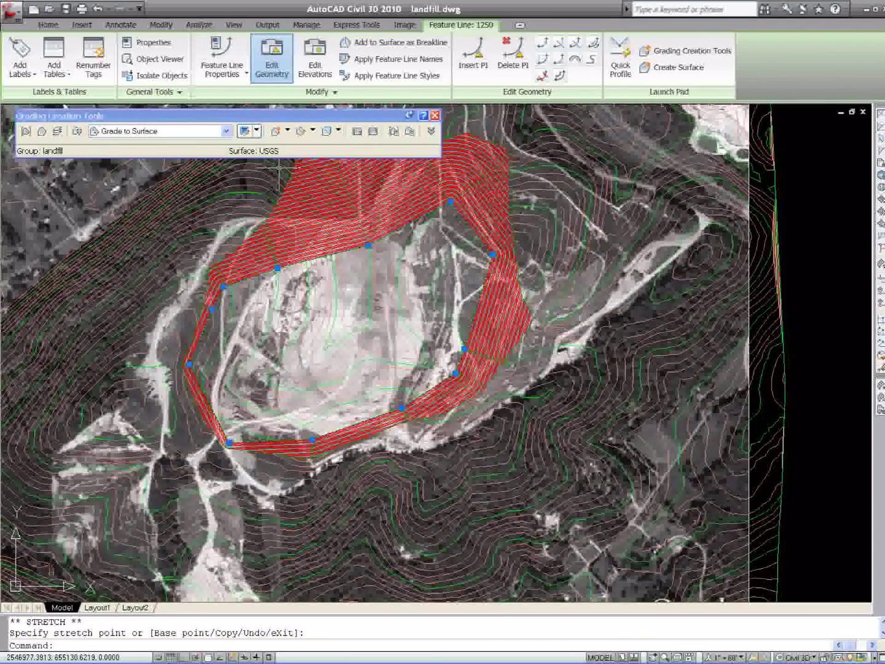
Switch to Grade to Elevation and grade the full feature line toward the landfill interior
{"action": "left_click", "coordinate": [227, 132]}
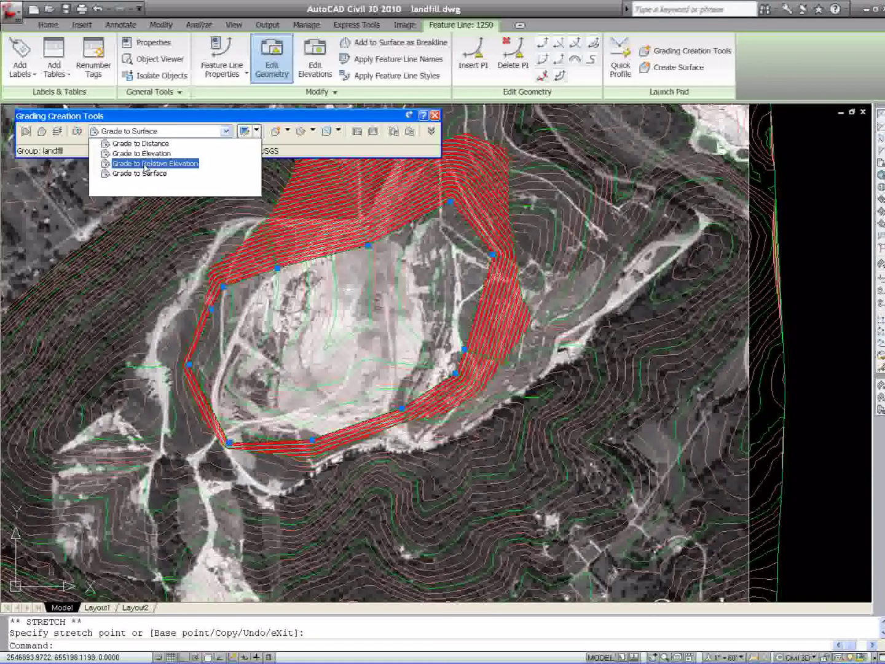
{"action": "left_click", "coordinate": [142, 155]}
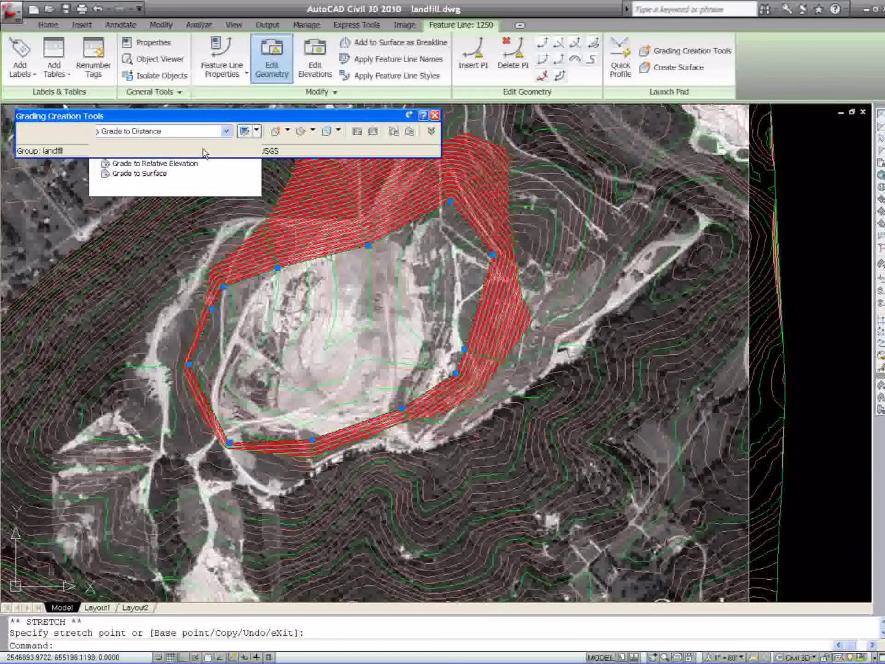
{"action": "left_click", "coordinate": [287, 131]}
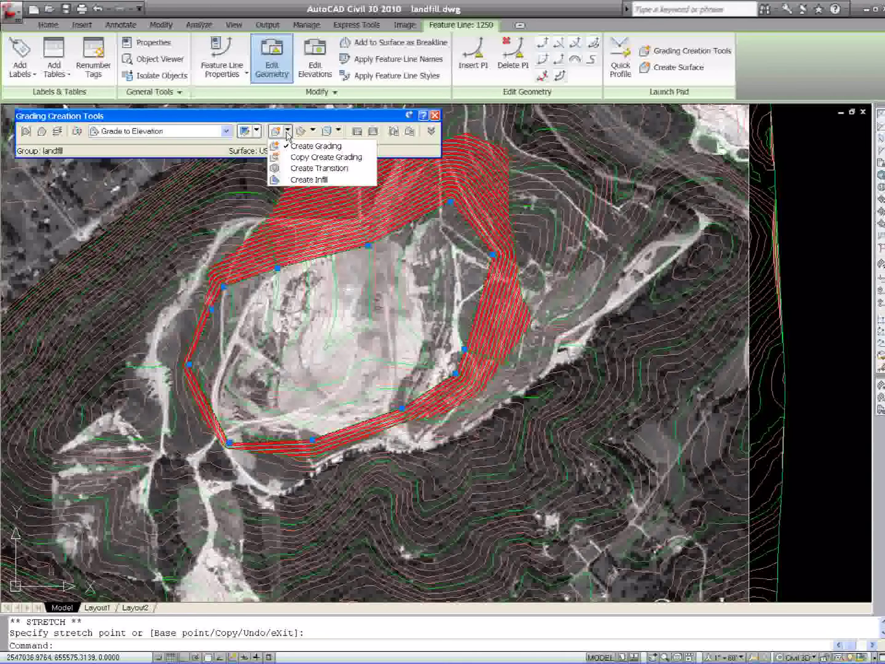
{"action": "left_click", "coordinate": [316, 146]}
{"action": "scroll", "coordinate": [347, 289], "scroll_direction": "up", "scroll_amount": 6}
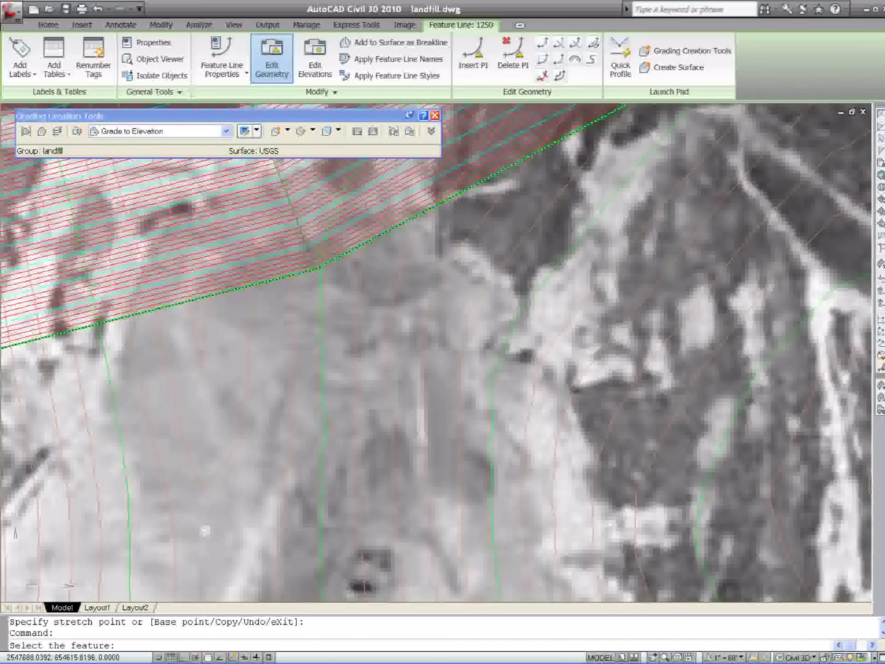
{"action": "left_click", "coordinate": [276, 280]}
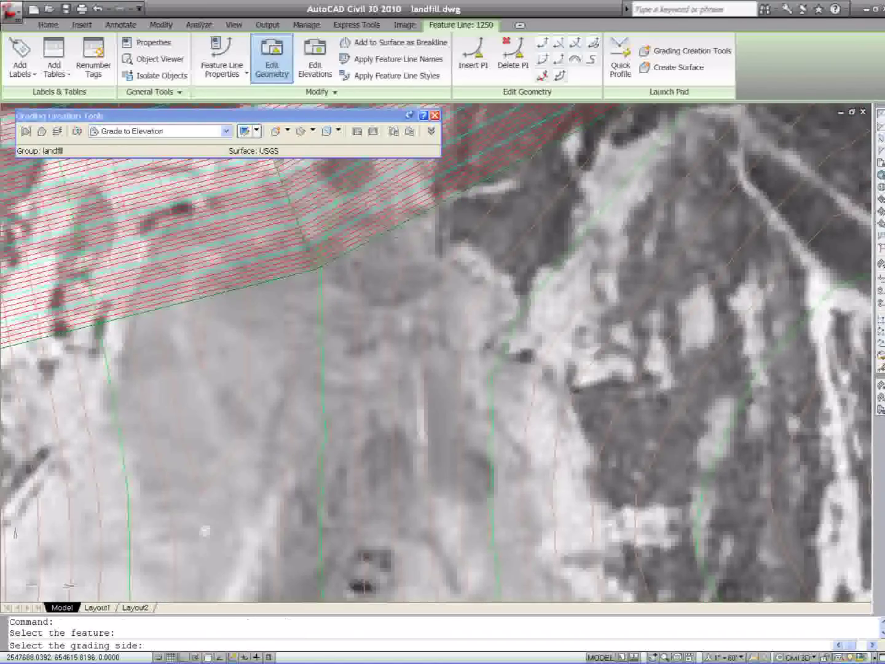
{"action": "scroll", "coordinate": [345, 363], "scroll_direction": "down", "scroll_amount": 6}
{"action": "scroll", "coordinate": [345, 363], "scroll_direction": "down", "scroll_amount": 2}
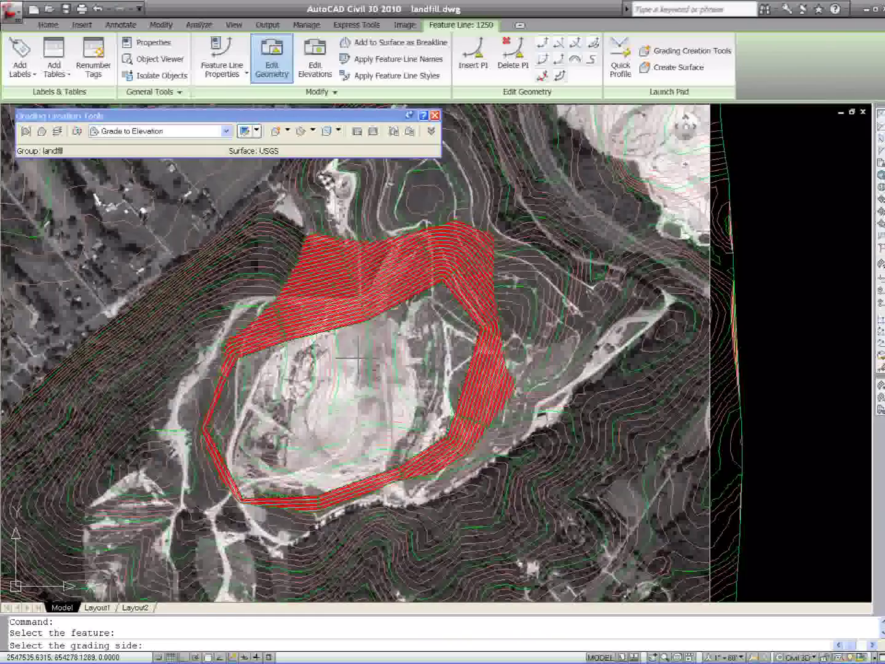
{"action": "left_click", "coordinate": [358, 358]}
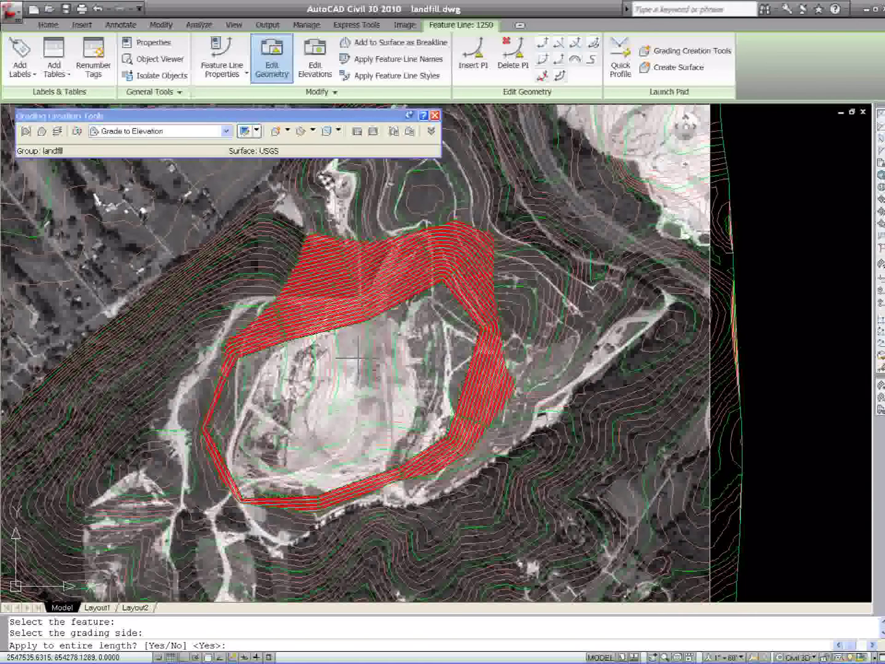
{"action": "key", "text": "Return"}
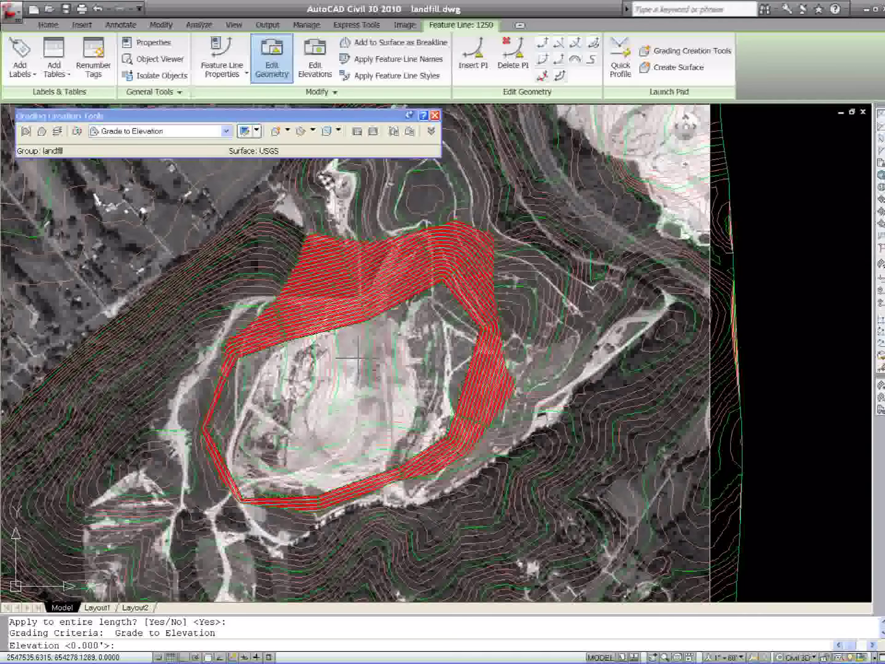
Set target elevation 1350 with 3:1 cut and 3:1 fill slopes
{"action": "type", "text": "1350"}
{"action": "key", "text": "Return"}
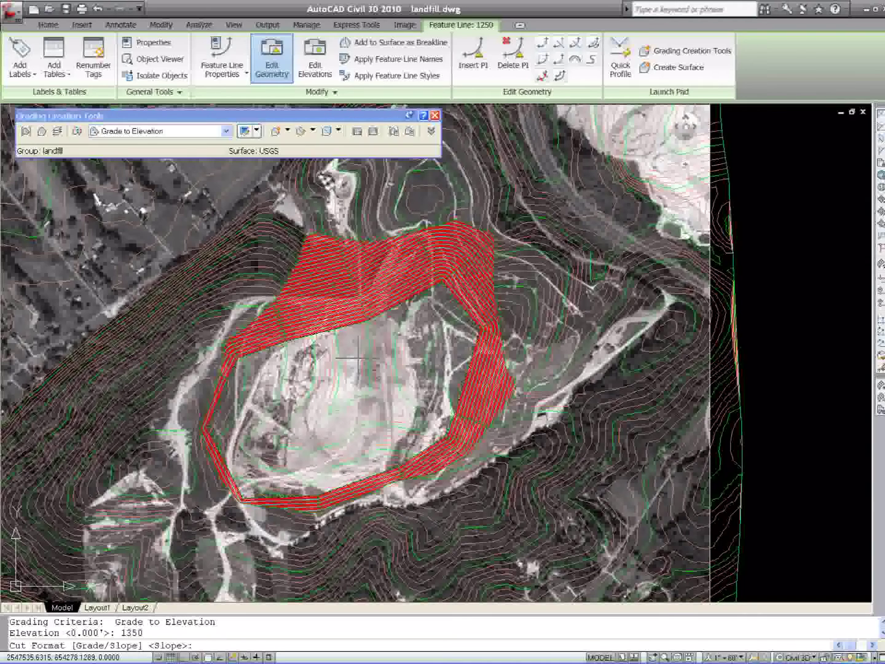
{"action": "key", "text": "Return"}
{"action": "type", "text": "3"}
{"action": "key", "text": "Return"}
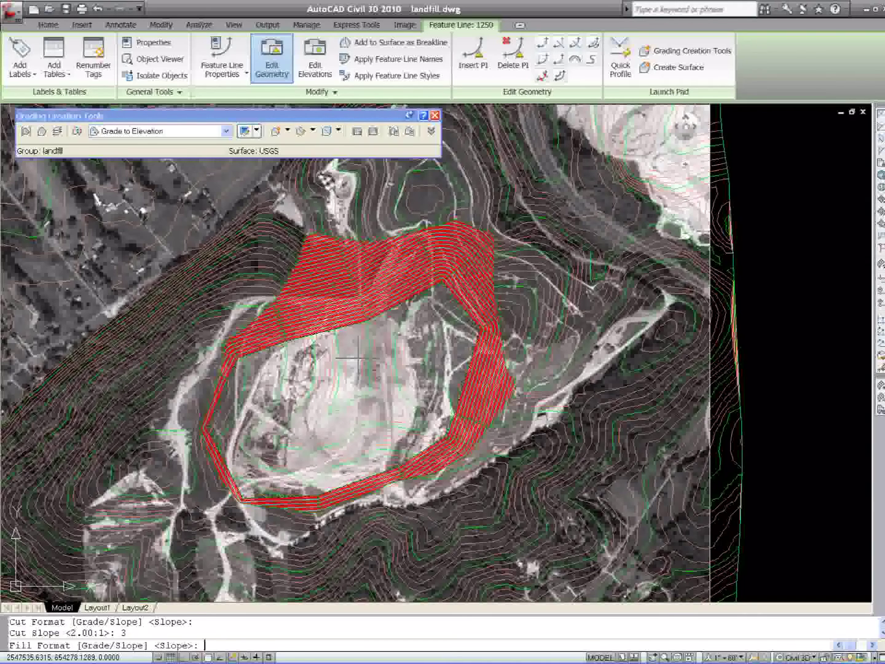
{"action": "key", "text": "Return"}
{"action": "type", "text": "3"}
{"action": "key", "text": "Return"}
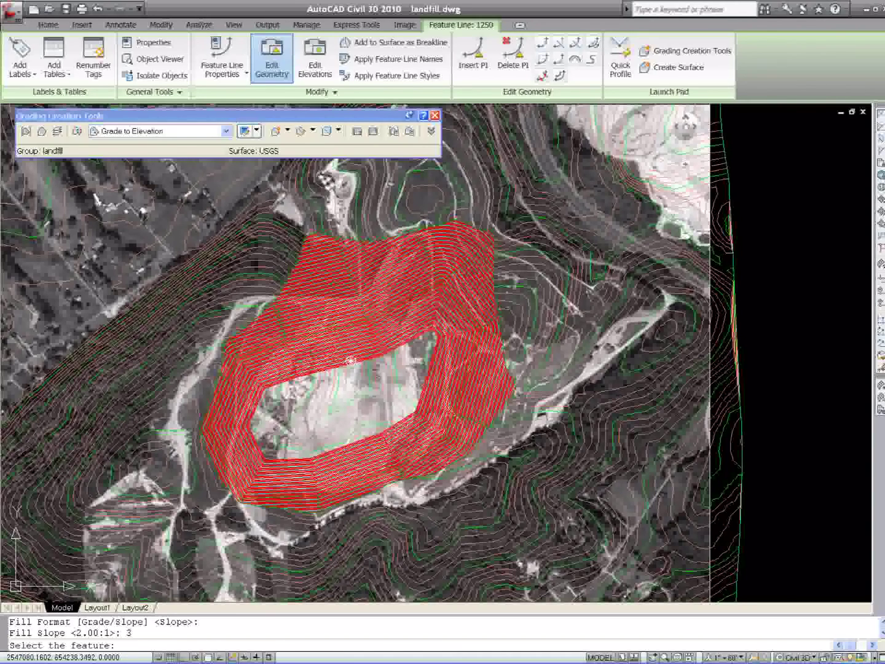
{"action": "scroll", "coordinate": [285, 262], "scroll_direction": "down", "scroll_amount": 2}
Create an infill grading in the open area enclosed by the landfill's inner 3:1 slopes
{"action": "key", "text": "Escape"}
{"action": "scroll", "coordinate": [286, 262], "scroll_direction": "up", "scroll_amount": 2}
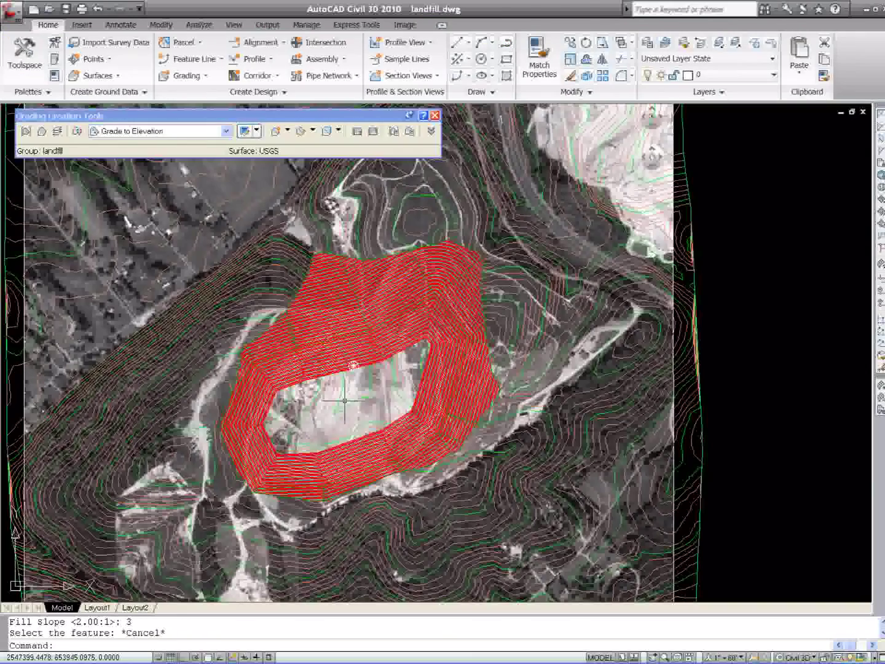
{"action": "left_click", "coordinate": [287, 131]}
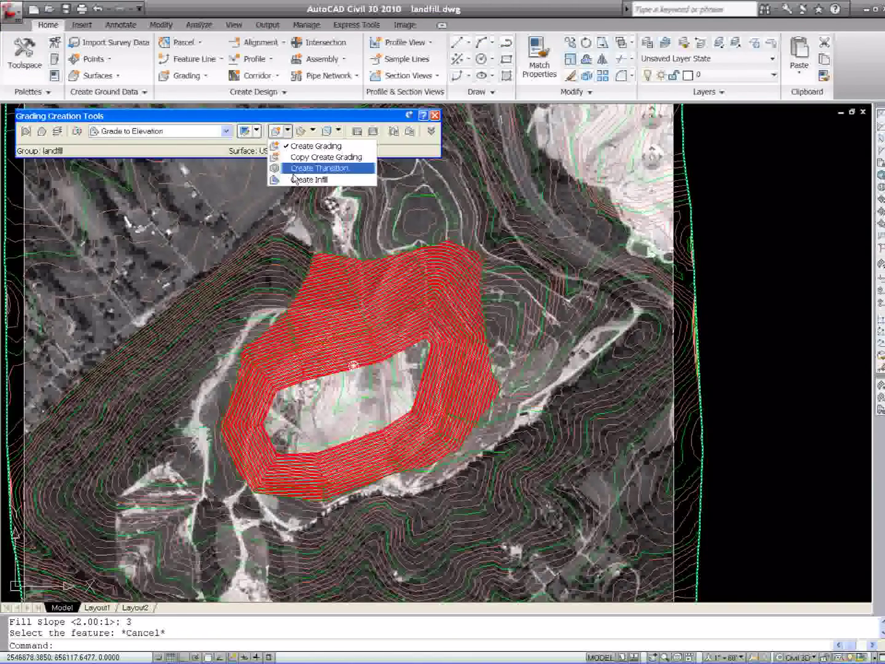
{"action": "left_click", "coordinate": [297, 180]}
{"action": "scroll", "coordinate": [345, 415], "scroll_direction": "up", "scroll_amount": 3}
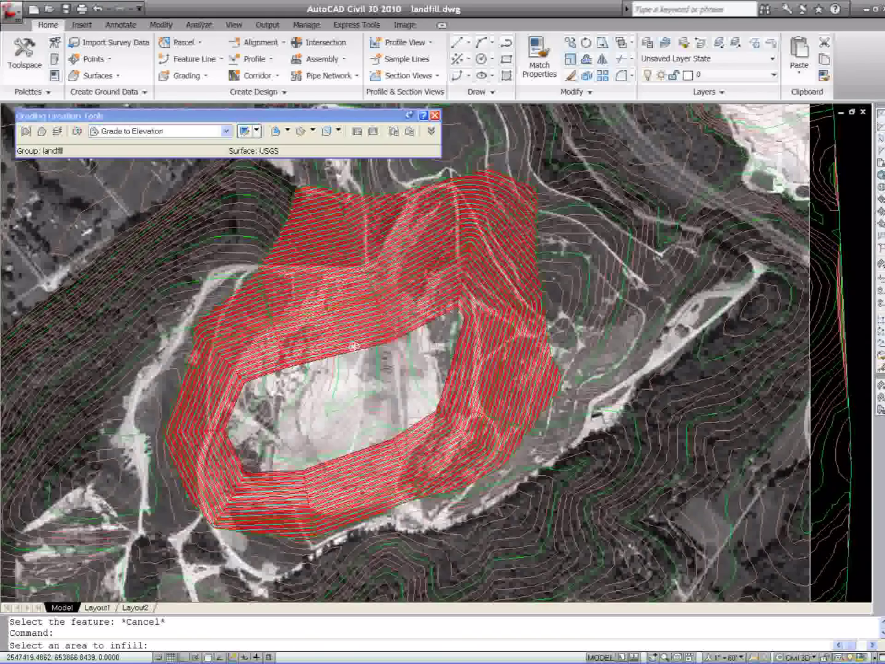
{"action": "left_click", "coordinate": [344, 391]}
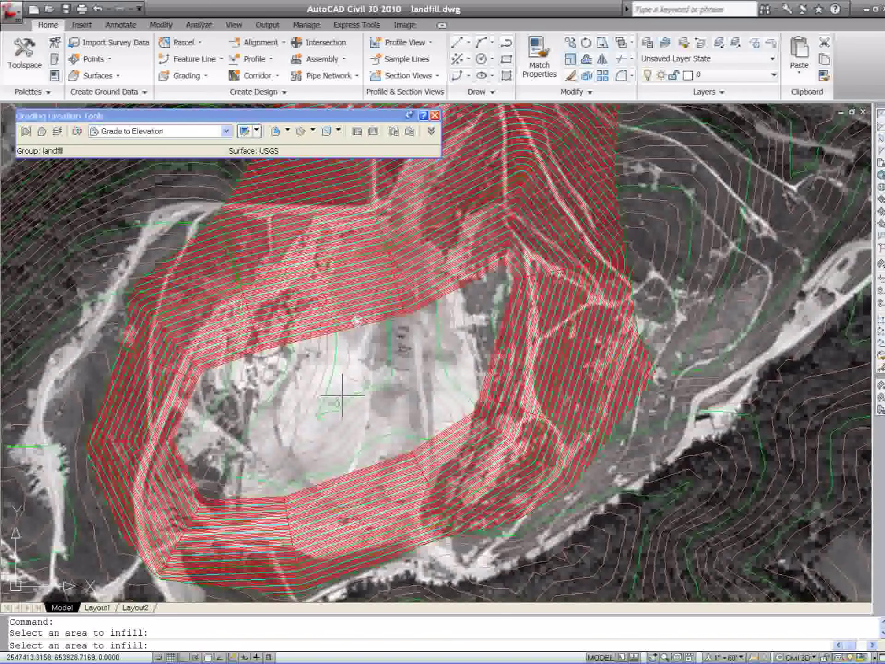
{"action": "key", "text": "Return"}
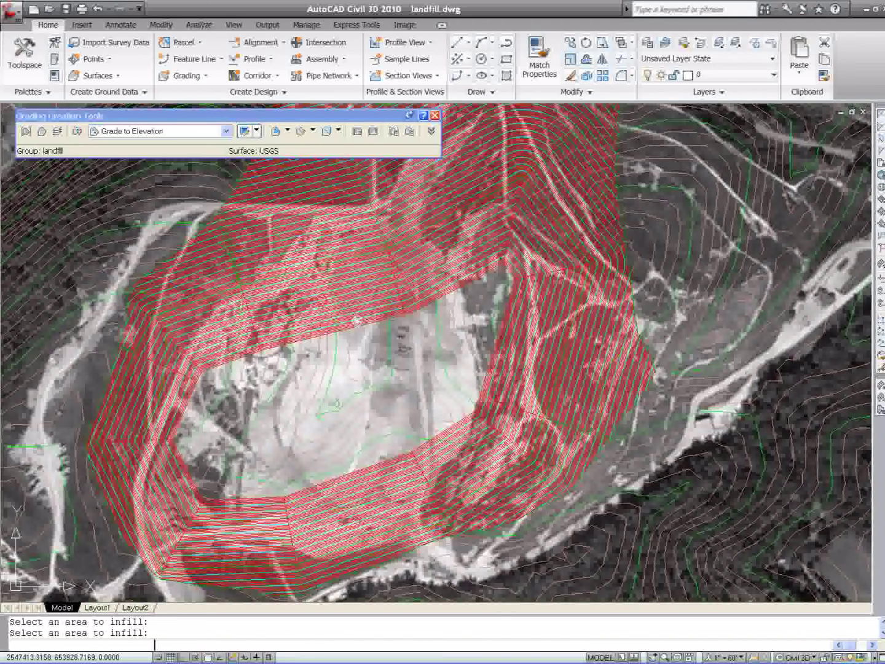
{"action": "scroll", "coordinate": [339, 379], "scroll_direction": "down", "scroll_amount": 2}
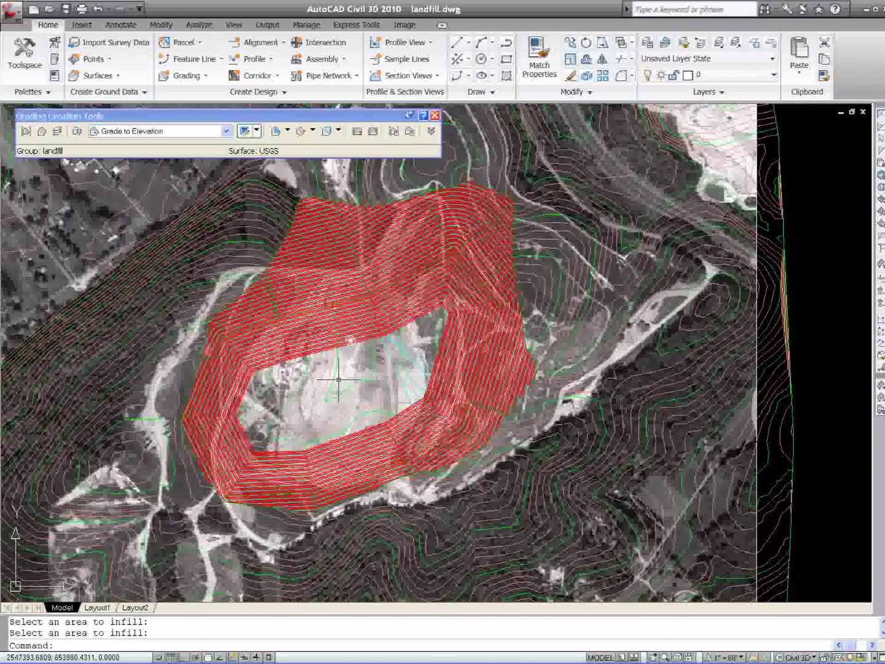
{"action": "scroll", "coordinate": [338, 379], "scroll_direction": "down", "scroll_amount": 4}
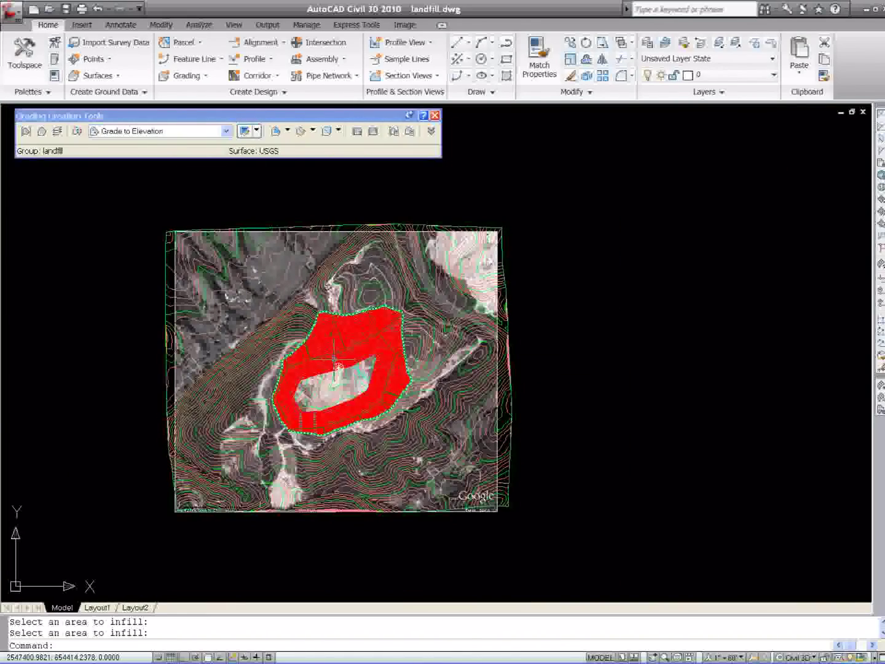
Draw a polyline across the landfill from southwest to northeast
{"action": "type", "text": "pl"}
{"action": "key", "text": "Return"}
{"action": "left_click", "coordinate": [276, 424]}
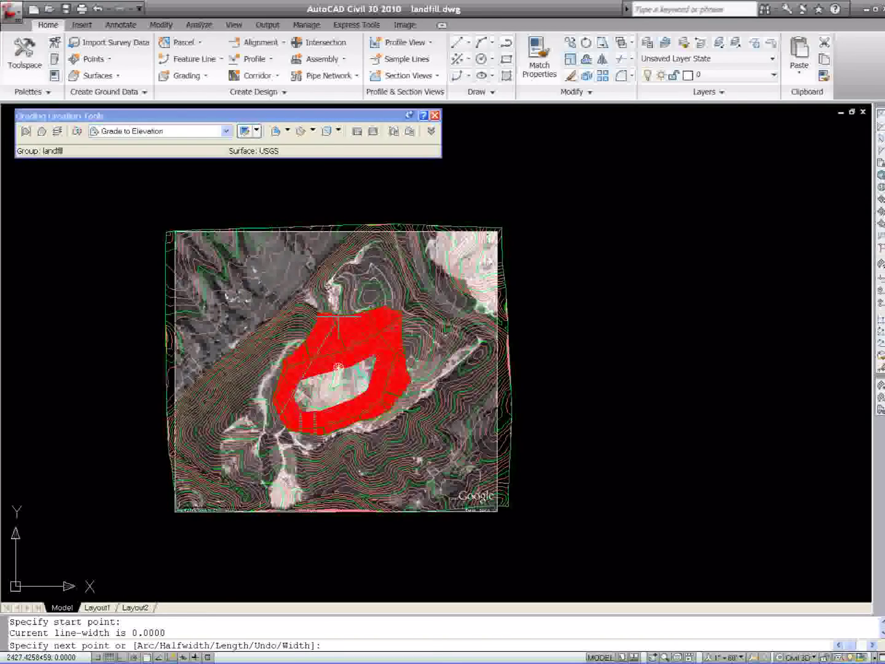
{"action": "left_click", "coordinate": [429, 313]}
{"action": "key", "text": "Escape"}
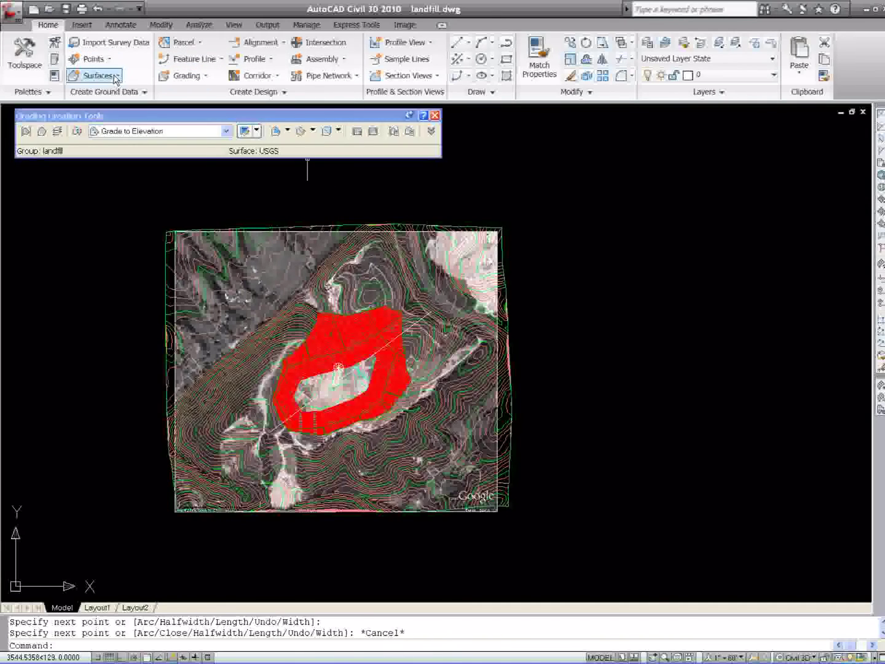
Create a quick profile along that line sampling the landfill and USGS surfaces, placed right of the aerial image
{"action": "left_click", "coordinate": [271, 61]}
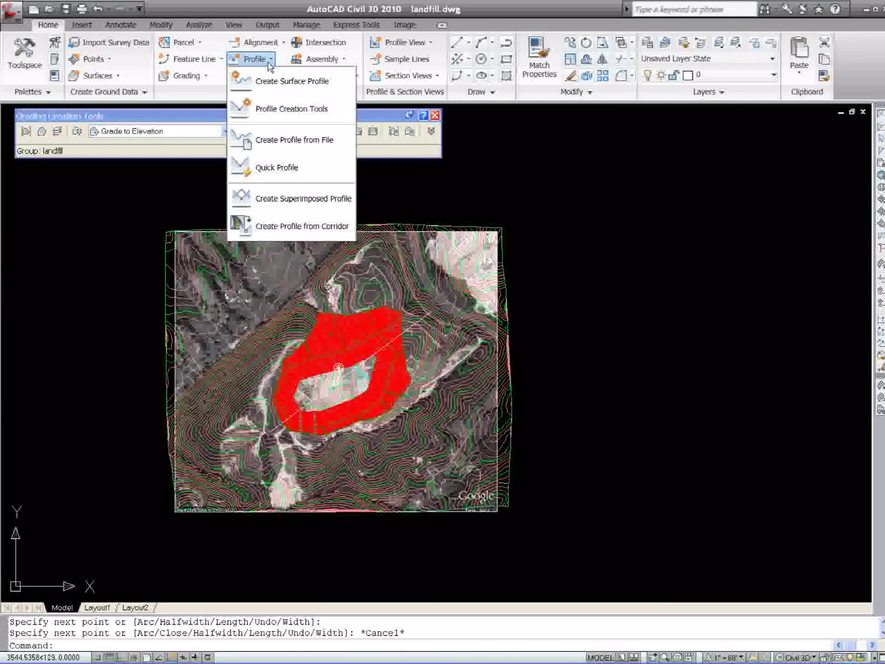
{"action": "left_click", "coordinate": [293, 172]}
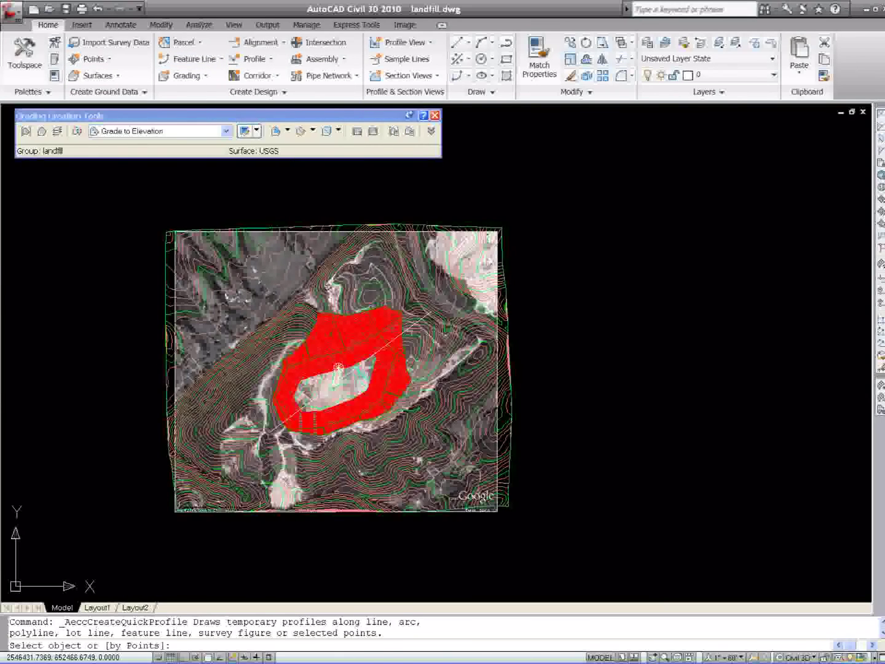
{"action": "scroll", "coordinate": [338, 368], "scroll_direction": "up", "scroll_amount": 3}
{"action": "left_click", "coordinate": [400, 276]}
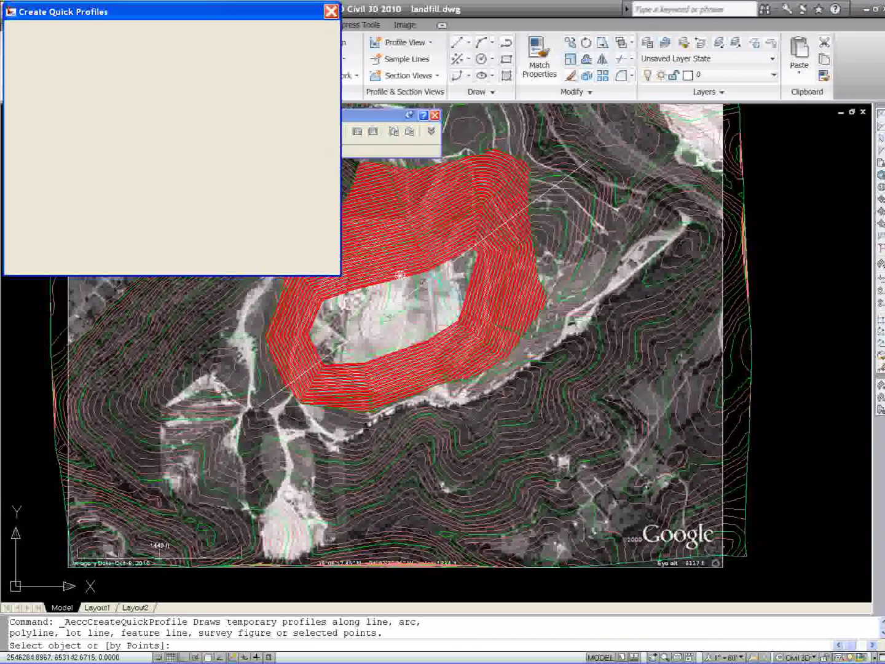
{"action": "left_click", "coordinate": [172, 78]}
{"action": "left_click", "coordinate": [172, 88]}
{"action": "left_click", "coordinate": [195, 262]}
{"action": "scroll", "coordinate": [192, 259], "scroll_direction": "down", "scroll_amount": 4}
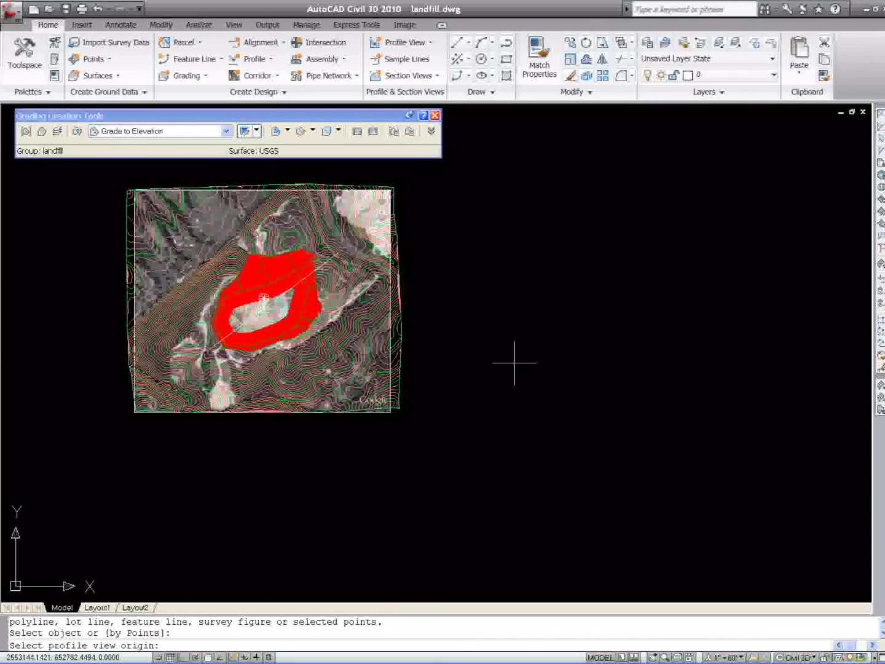
{"action": "left_click", "coordinate": [482, 358]}
{"action": "scroll", "coordinate": [430, 344], "scroll_direction": "down", "scroll_amount": 1}
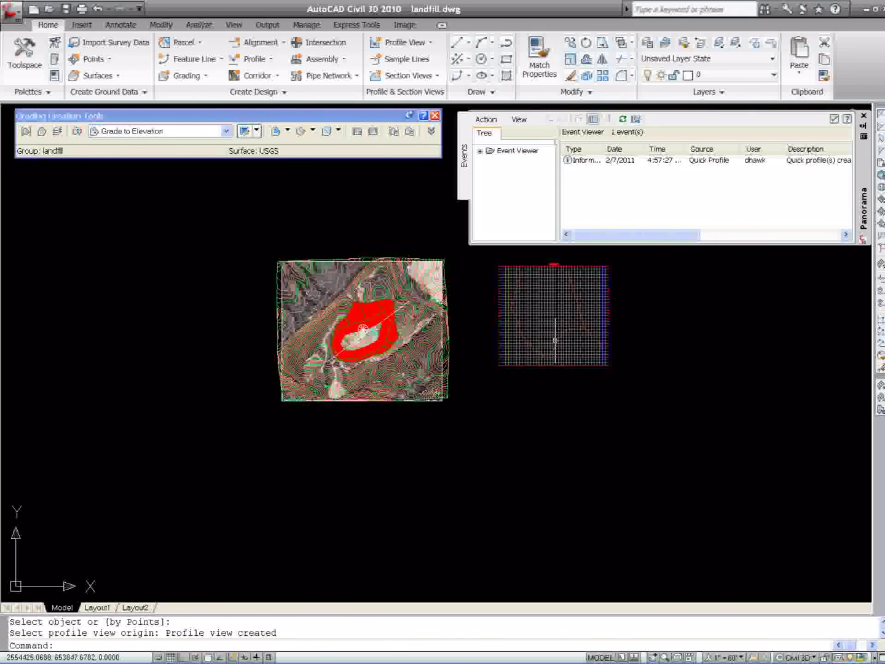
{"action": "scroll", "coordinate": [506, 286], "scroll_direction": "up", "scroll_amount": 5}
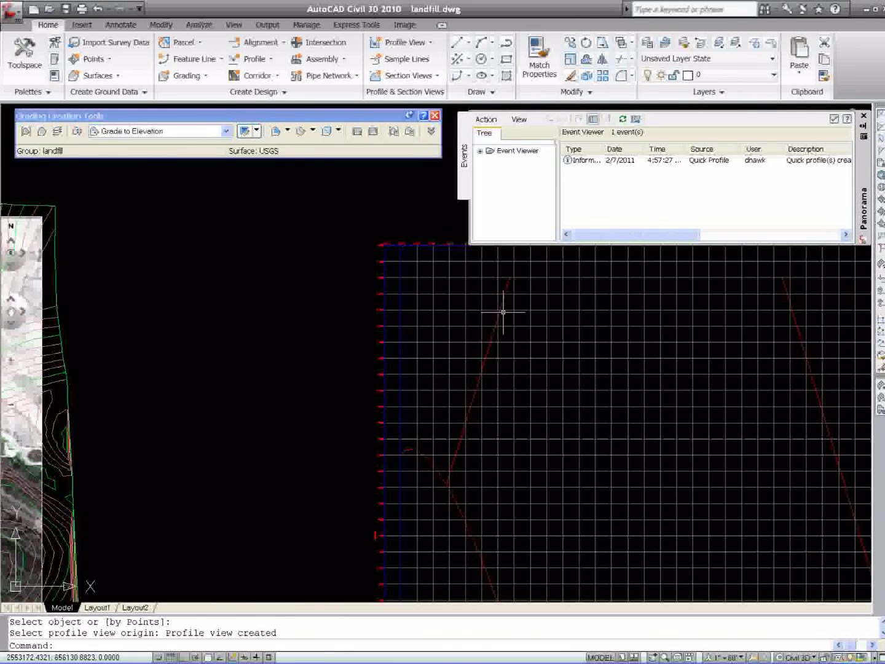
{"action": "scroll", "coordinate": [504, 297], "scroll_direction": "down", "scroll_amount": 5}
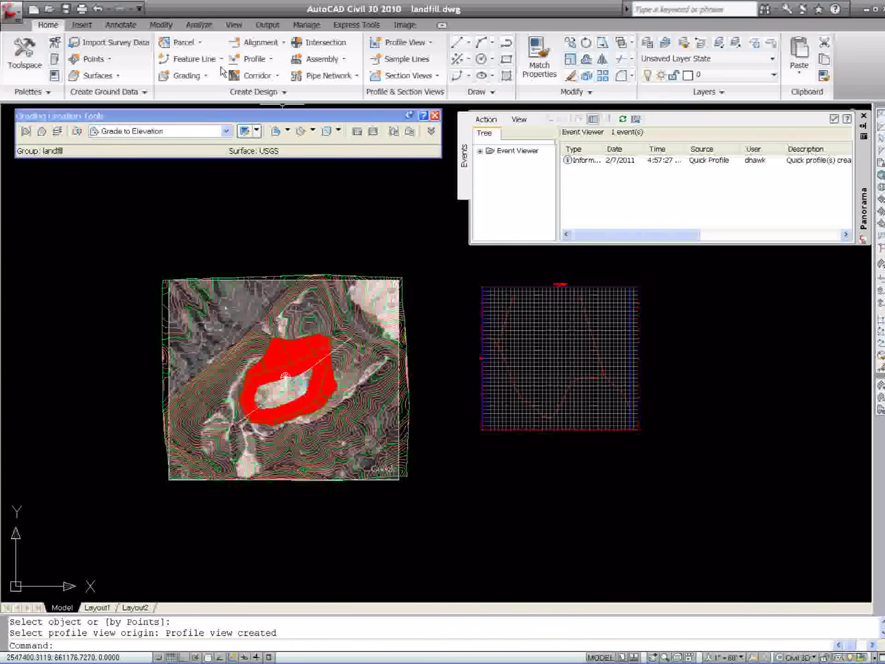
{"action": "left_click", "coordinate": [199, 25]}
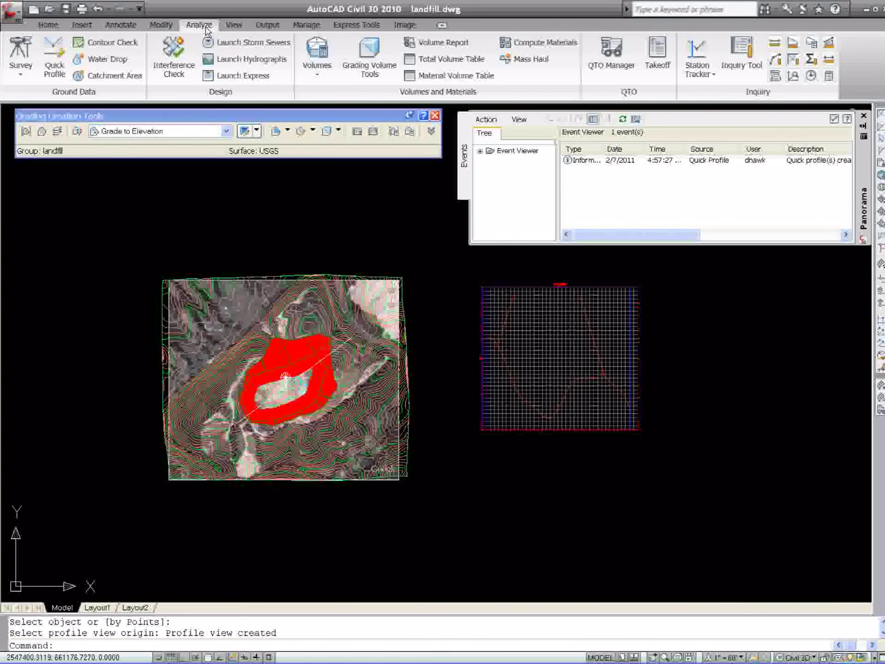
Add a composite volume entry with USGS as base and landfill as comparison, giving 20974146.37 cubic yards fill
{"action": "left_click", "coordinate": [320, 72]}
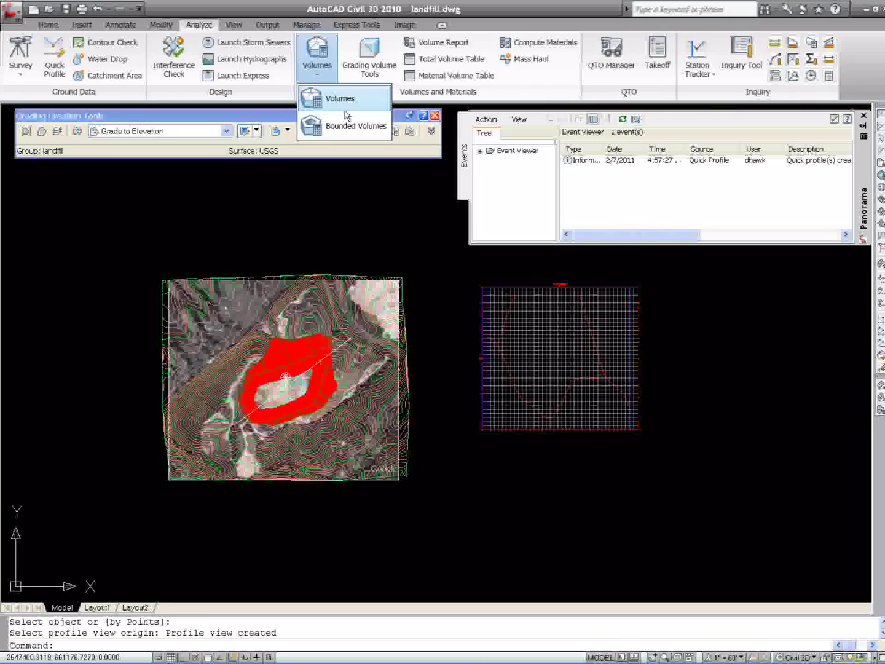
{"action": "left_click", "coordinate": [330, 100]}
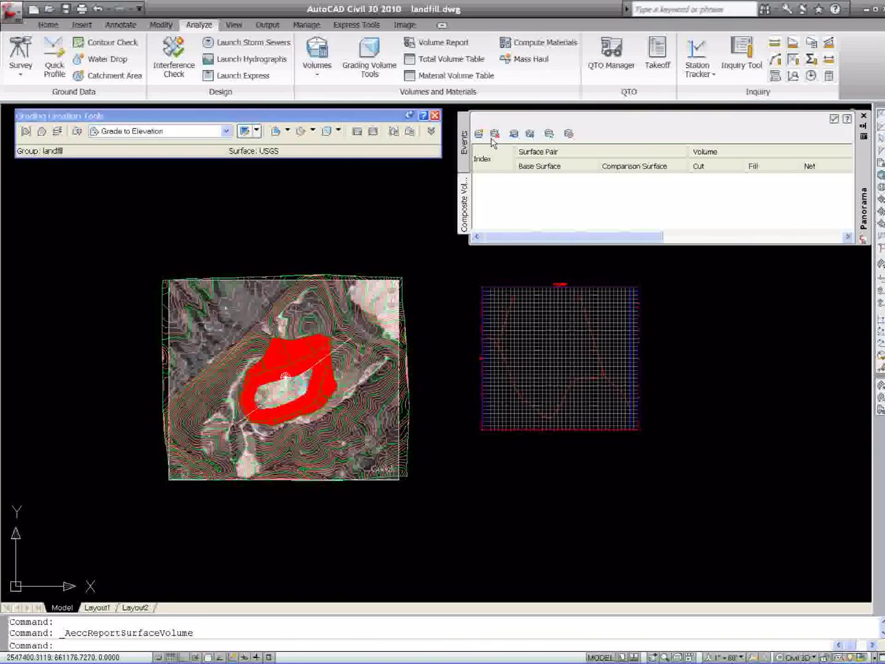
{"action": "left_click", "coordinate": [479, 134]}
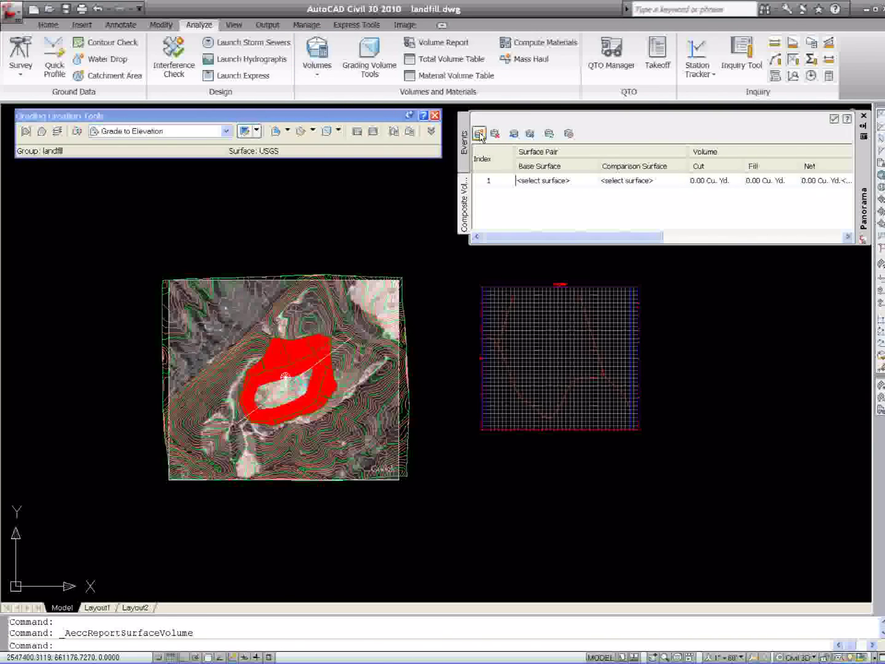
{"action": "left_click", "coordinate": [559, 181]}
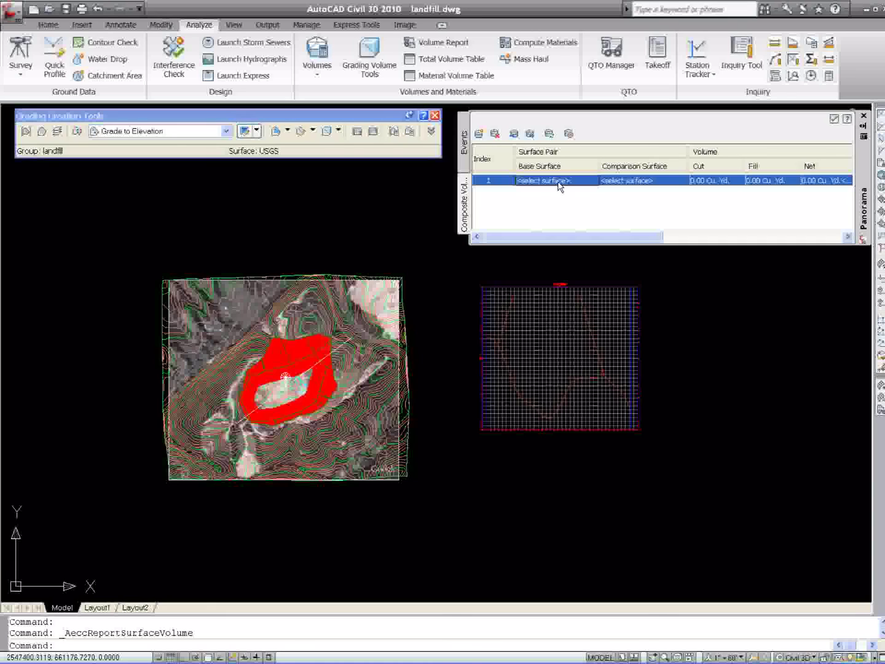
{"action": "left_click", "coordinate": [560, 181]}
{"action": "left_click", "coordinate": [542, 193]}
{"action": "left_click", "coordinate": [616, 181]}
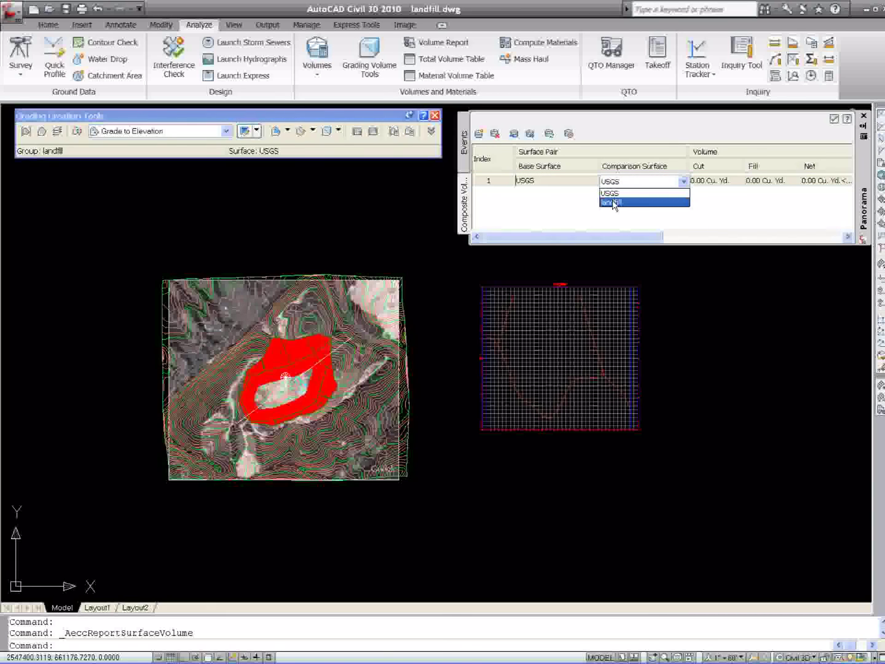
{"action": "left_click", "coordinate": [613, 203]}
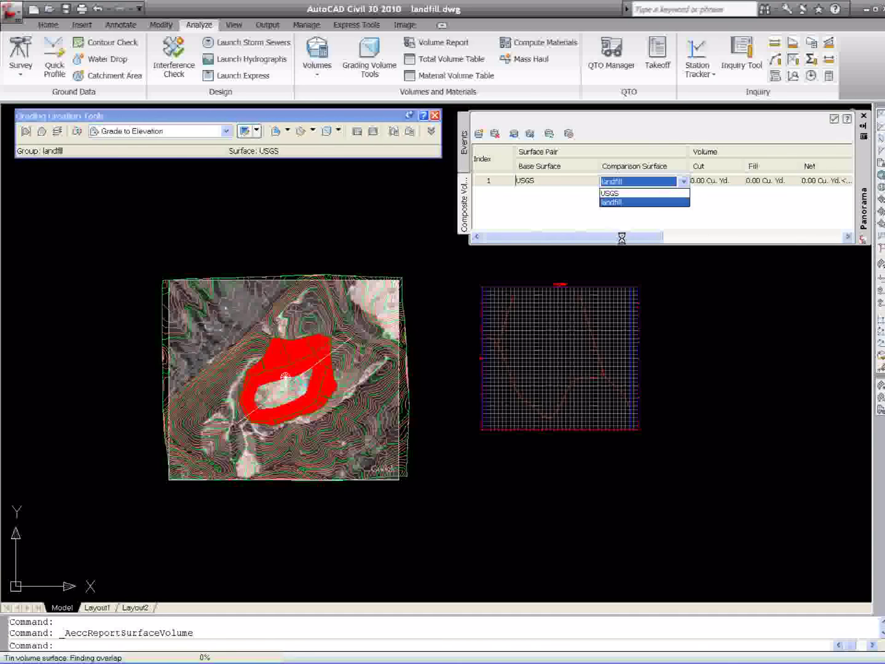
{"action": "left_click_drag", "start_coordinate": [625, 240], "coordinate": [765, 221]}
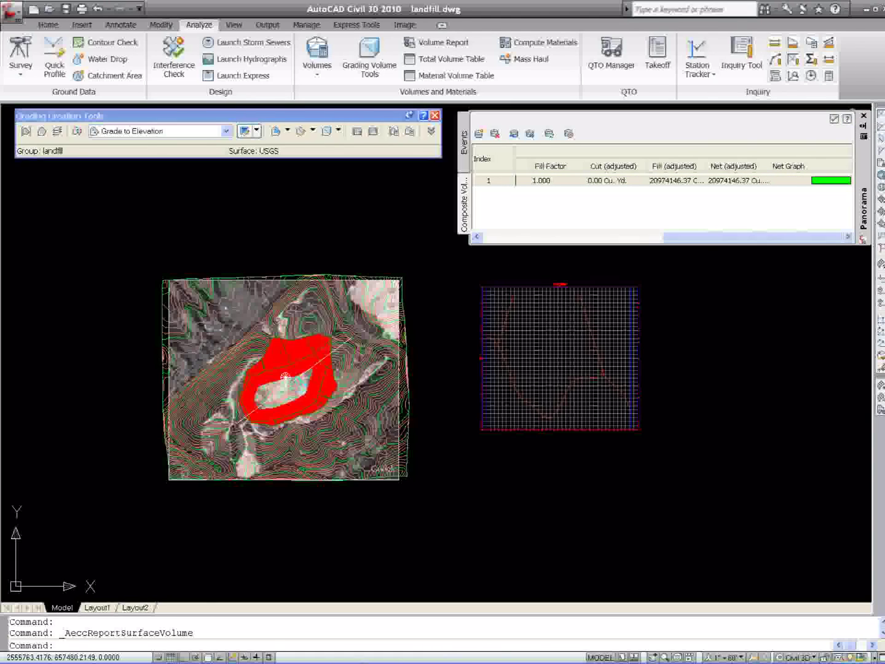
{"action": "mouse_move", "coordinate": [676, 661]}
{"action": "left_click", "coordinate": [357, 655]}
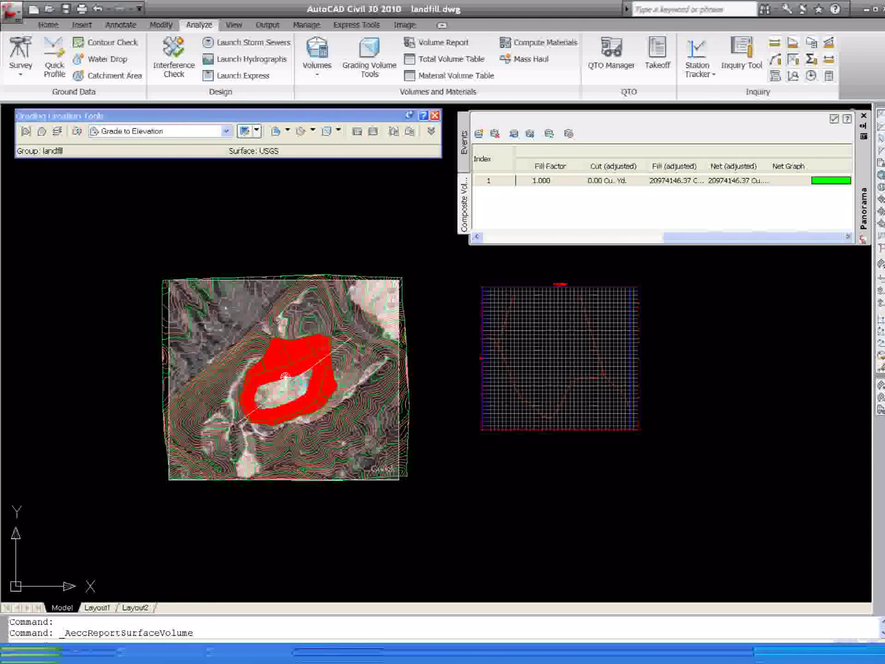